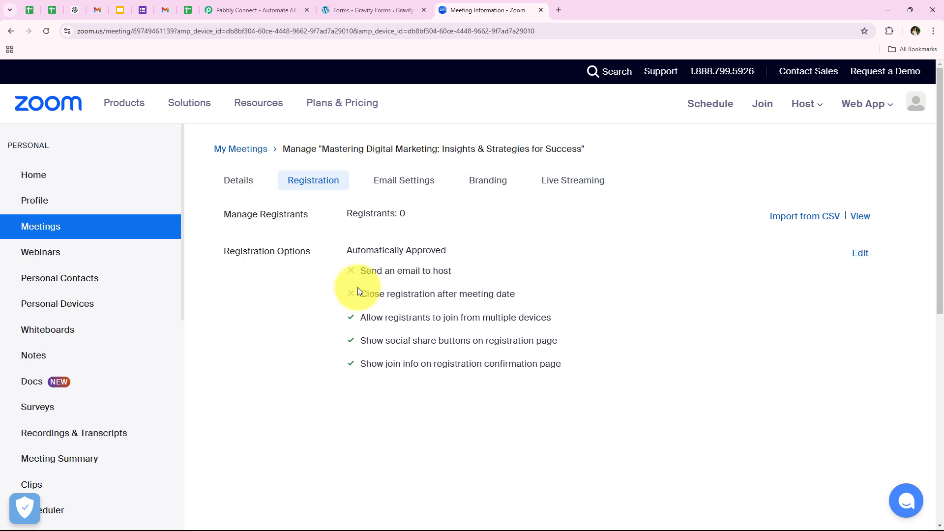
Step: Look over the Gravity Forms list, then bring the Pabbly Connect website forward
left_click(352, 5)
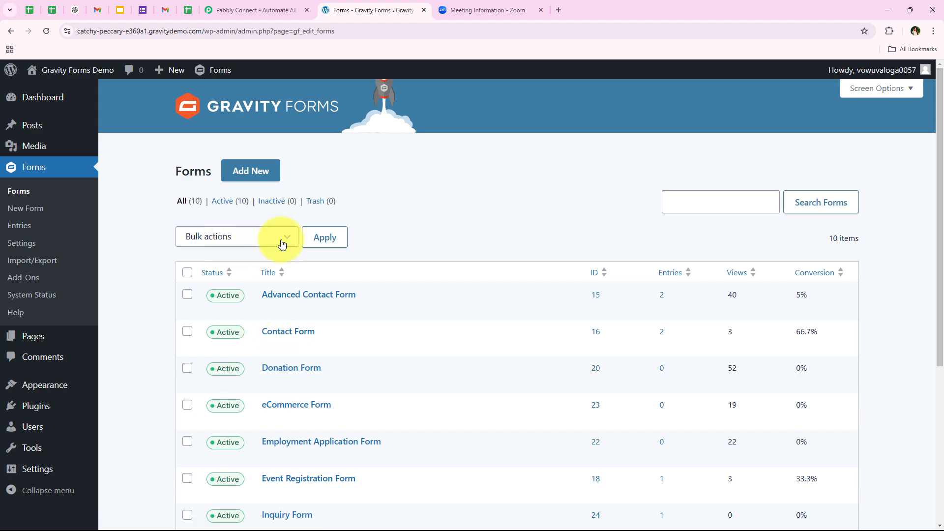
left_click(255, 6)
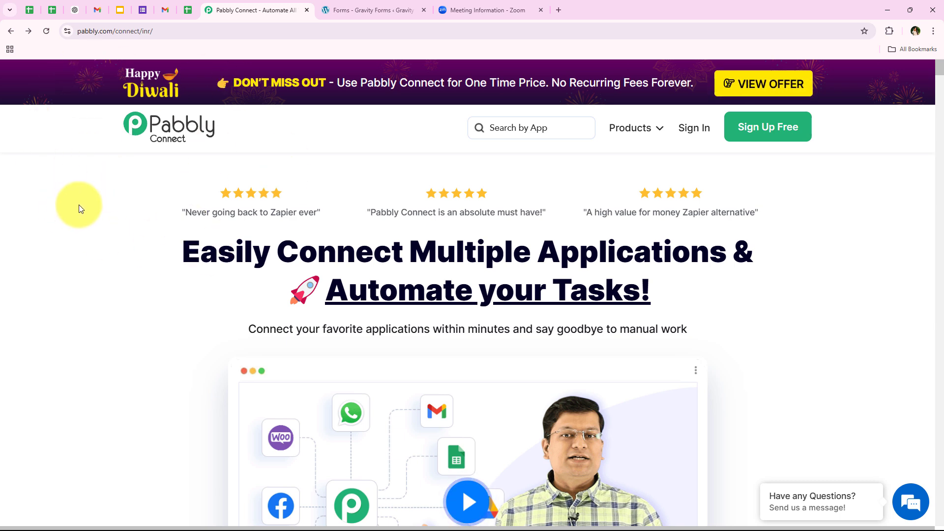
Step: Sign in to the Pabbly account from the Pabbly Connect homepage
left_click(186, 31)
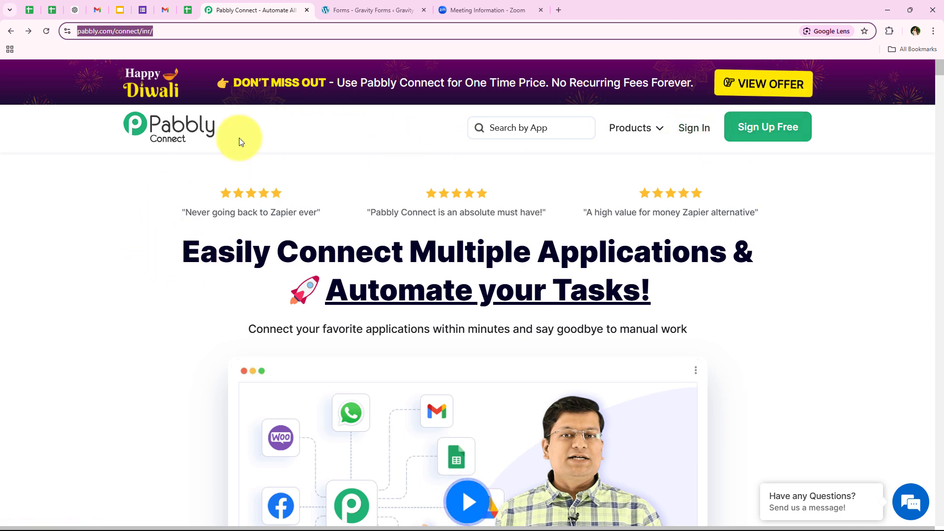
left_click(726, 166)
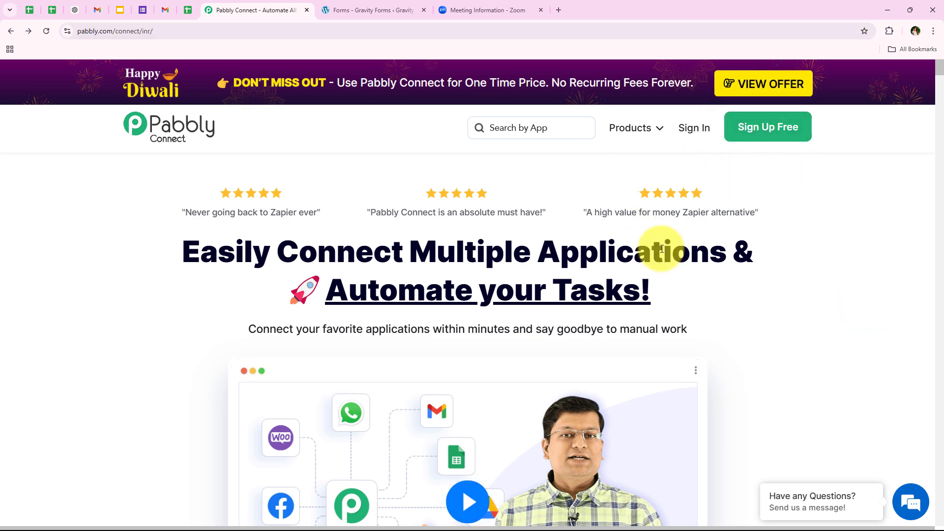
left_click(679, 141)
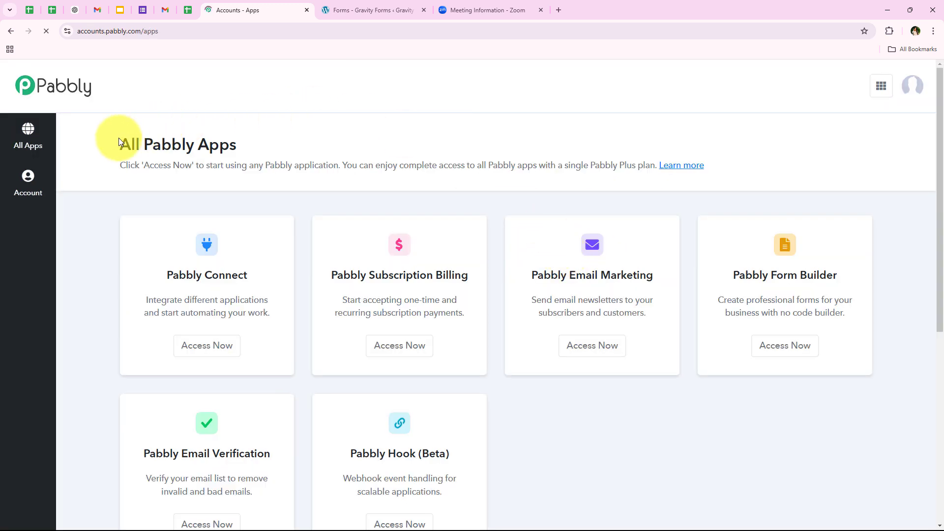
Step: Open Pabbly Connect in a new tab using Access Now on the All Pabbly Apps page
left_click_drag(119, 139, 246, 137)
scroll(252, 203, "down", 1)
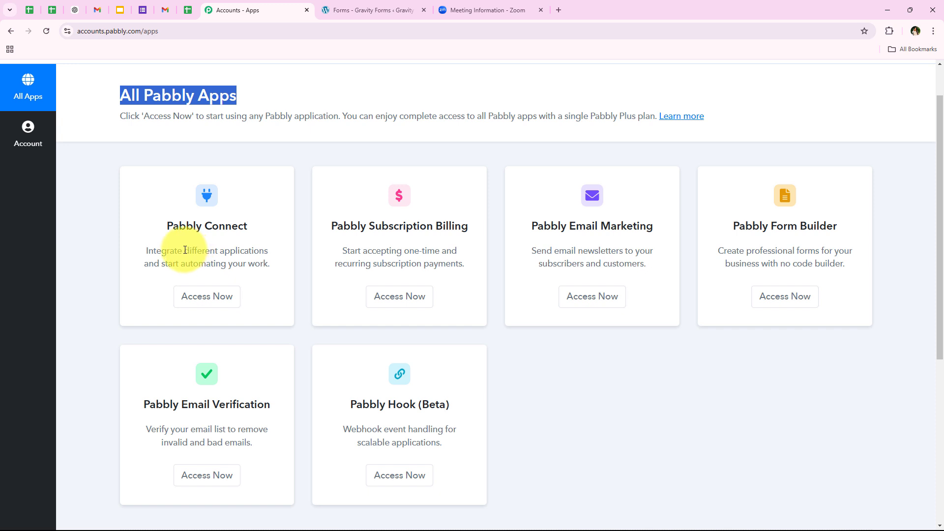
left_click_drag(185, 250, 266, 246)
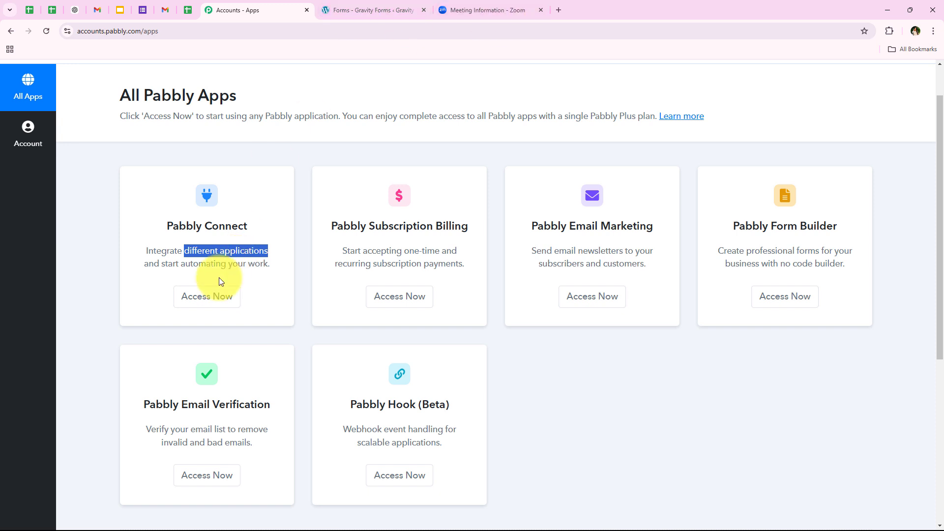
left_click(217, 297)
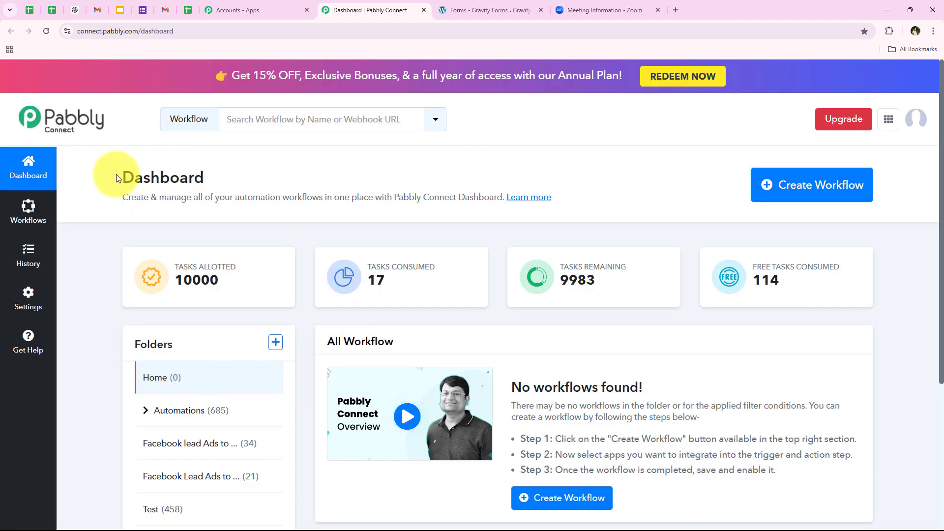
Step: Start a new workflow and choose Automations as its folder
left_click_drag(118, 177, 220, 178)
left_click(223, 173)
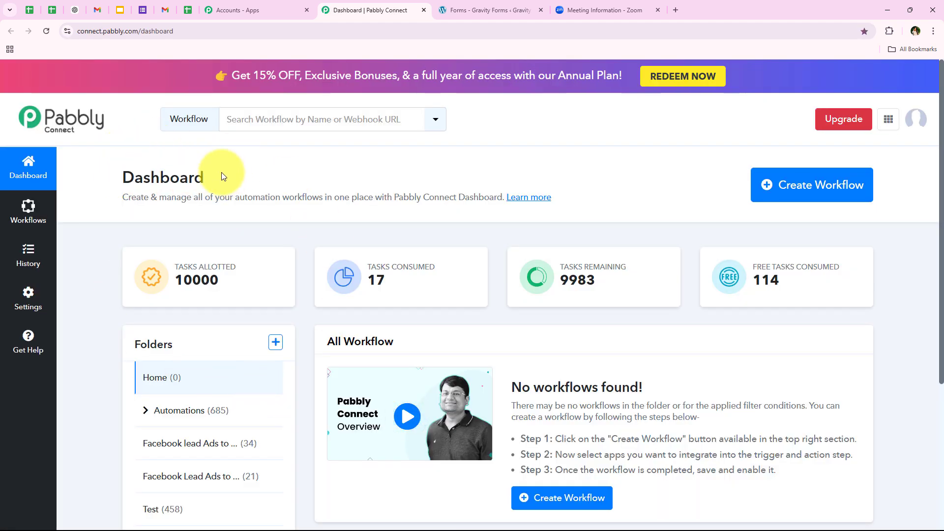
left_click(792, 188)
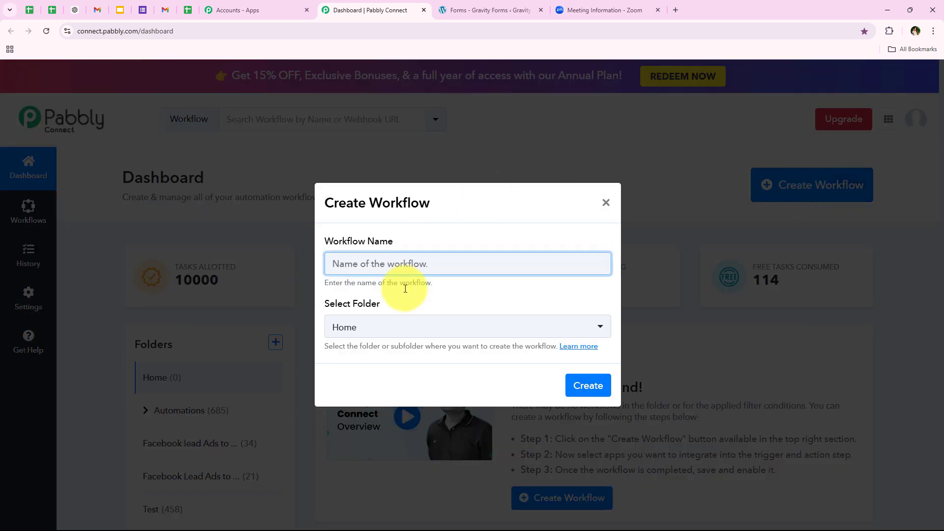
left_click_drag(409, 250, 301, 243)
left_click_drag(380, 304, 322, 307)
left_click(394, 295)
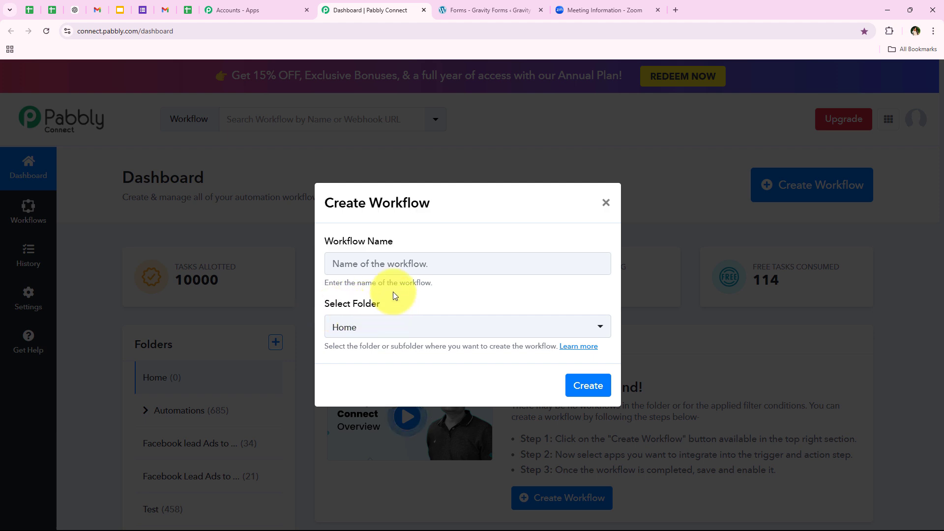
left_click(370, 339)
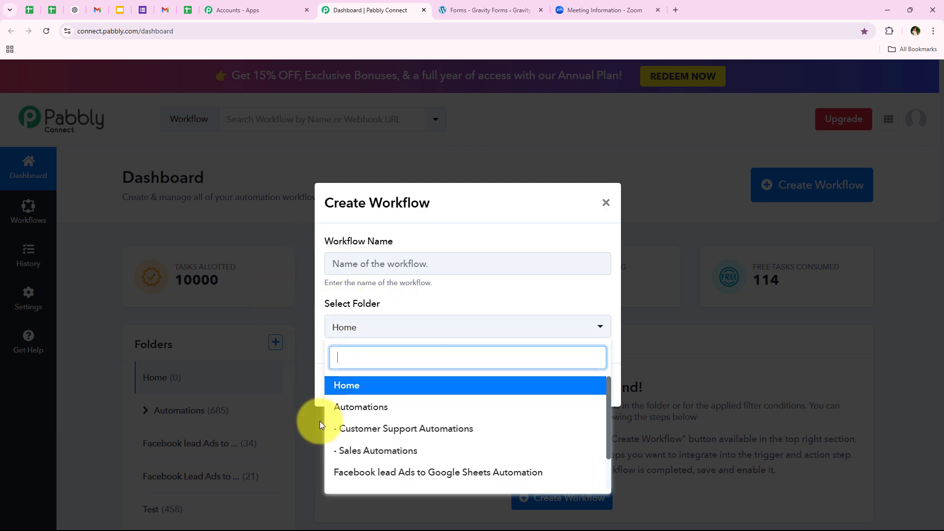
left_click(553, 406)
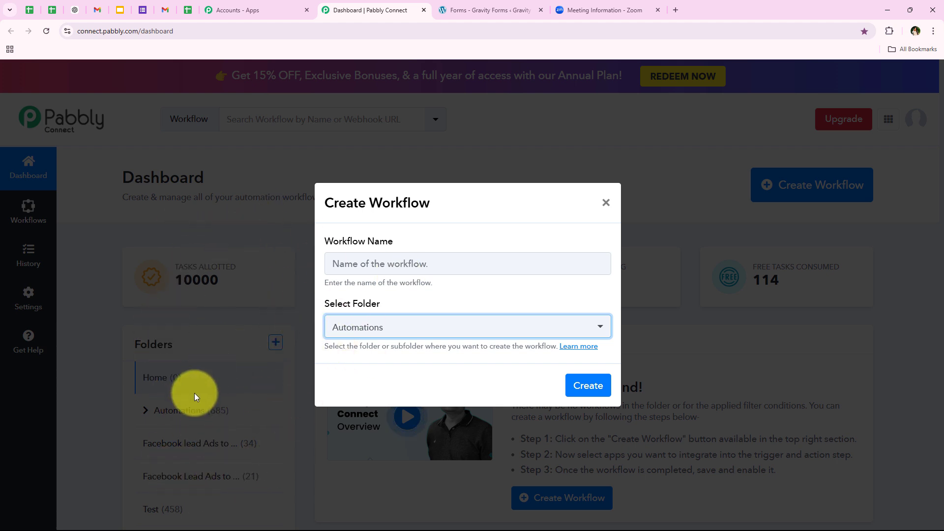
Step: Paste the name 'How to Add Zoom Meeting Registrant on Gravity Forms Submission' and create the workflow
left_click_drag(323, 347, 415, 346)
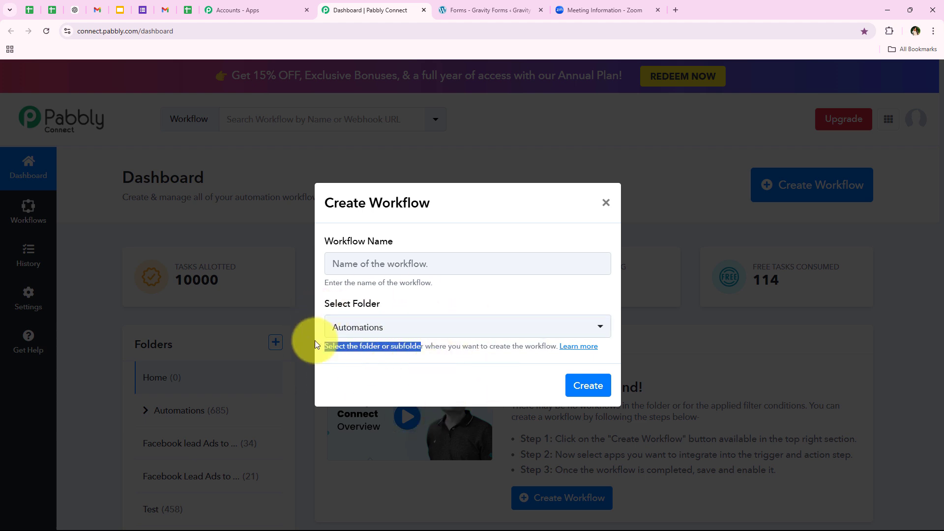
double_click(418, 346)
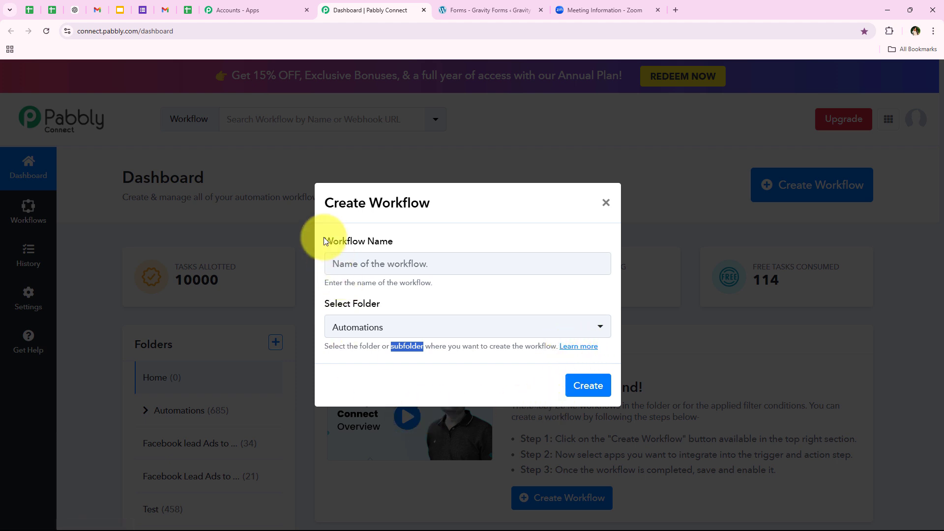
left_click_drag(324, 237, 391, 263)
left_click(391, 263)
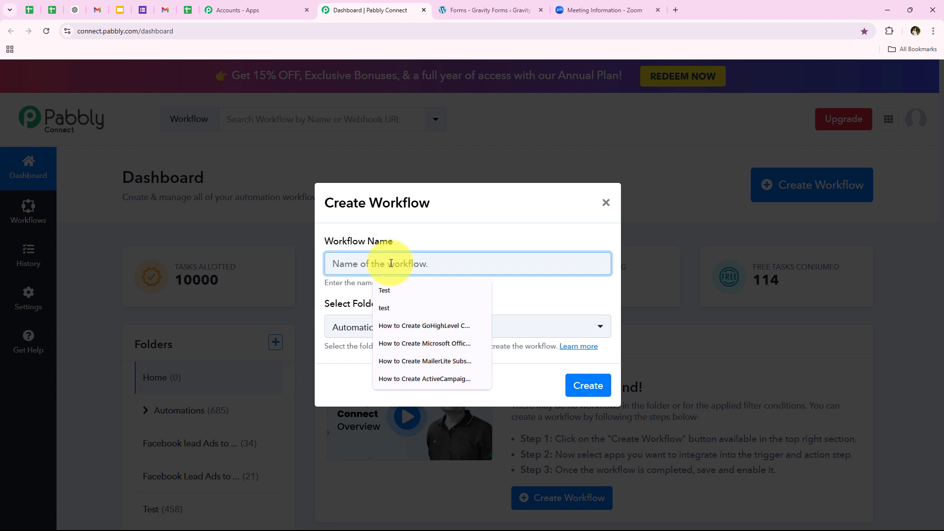
type("How to Add Zoom Meeting Registrant on Gravity Forms Submission | Gravity Forms to Zoom")
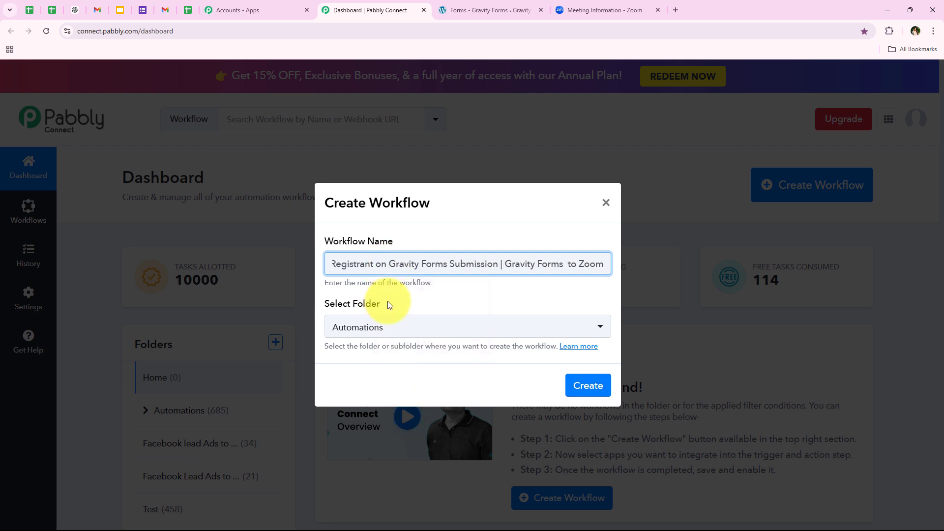
left_click(361, 290)
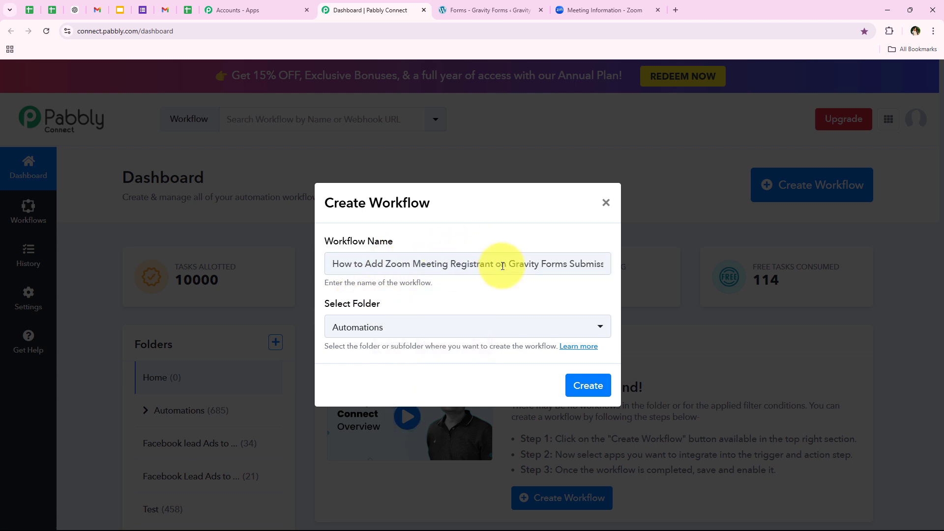
left_click_drag(498, 265, 612, 265)
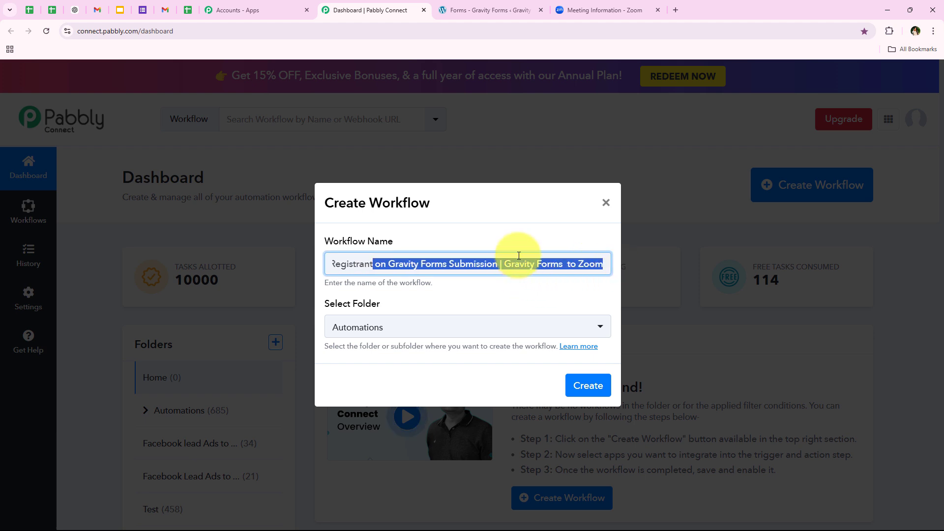
left_click(605, 389)
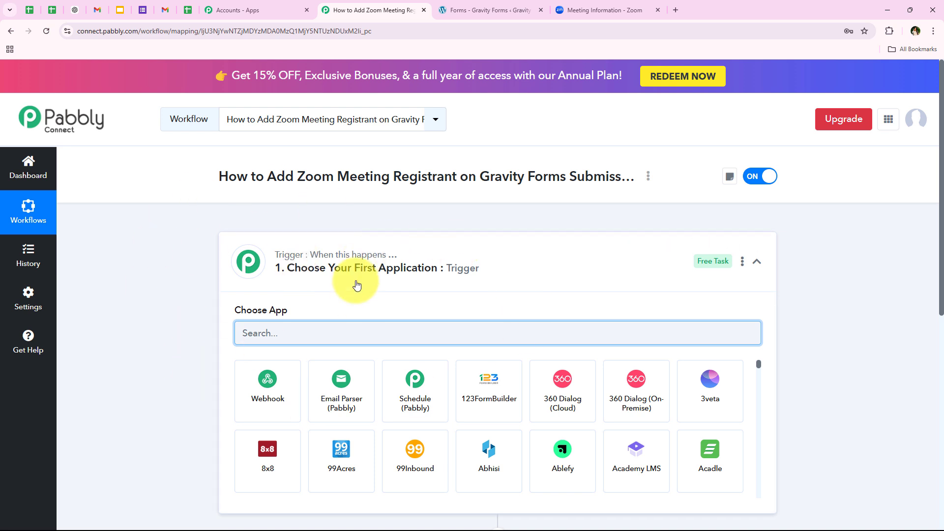
Step: Expand the trigger step and search 'Gravi' to narrow the apps to Gravity Forms, picking its tile
left_click(449, 280)
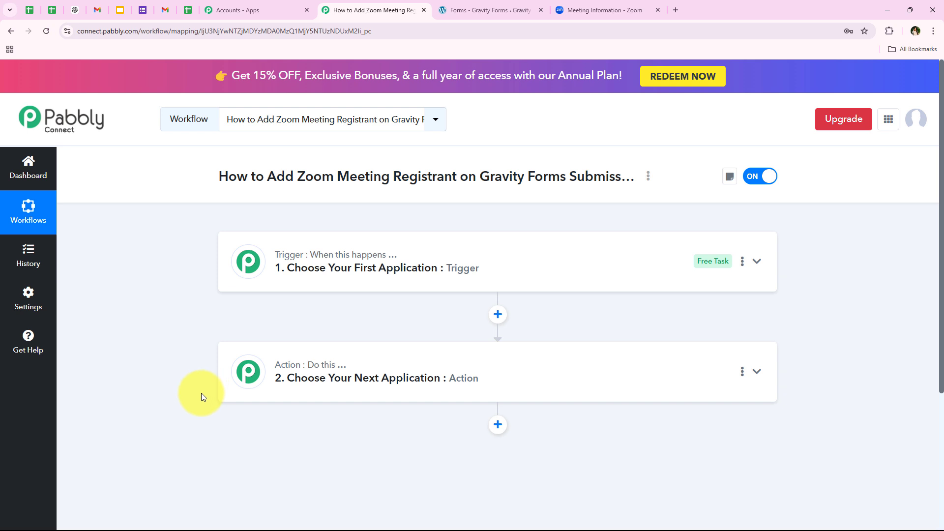
left_click(302, 291)
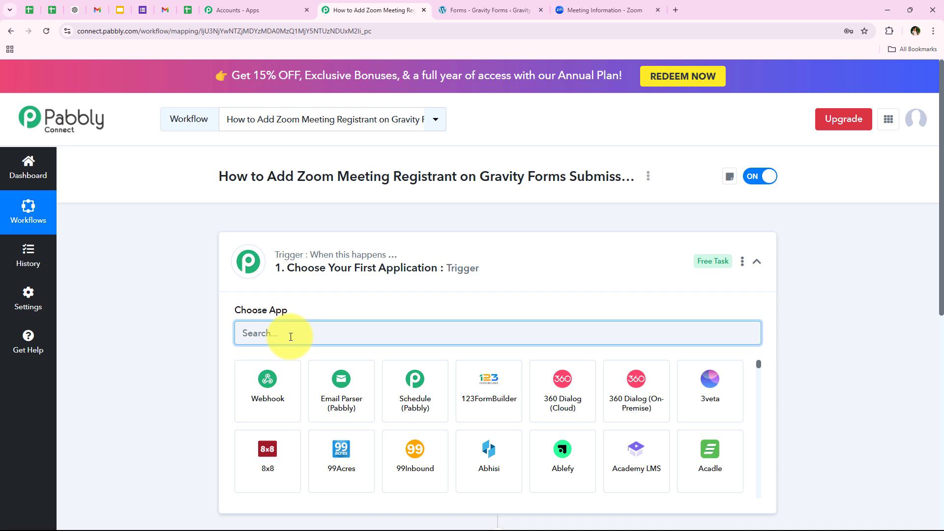
type("F")
key("BackSpace")
type("Gr")
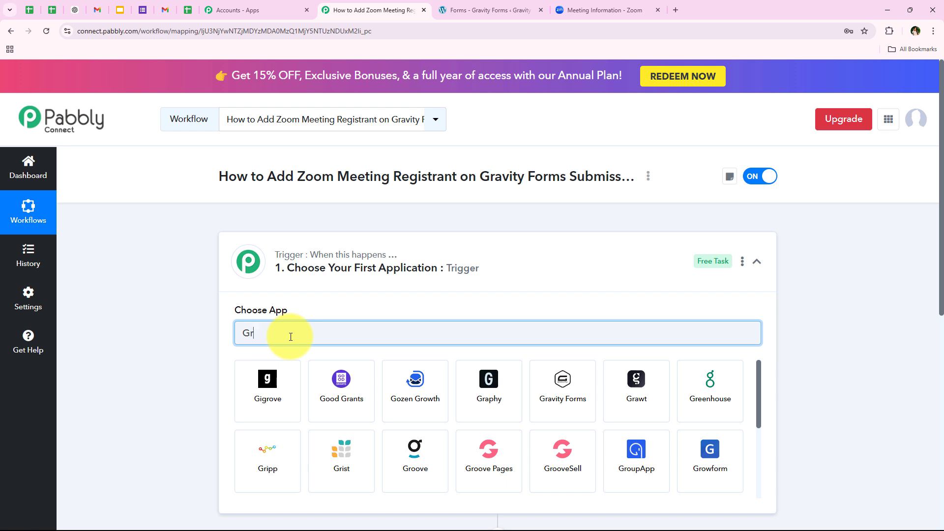
type("avity")
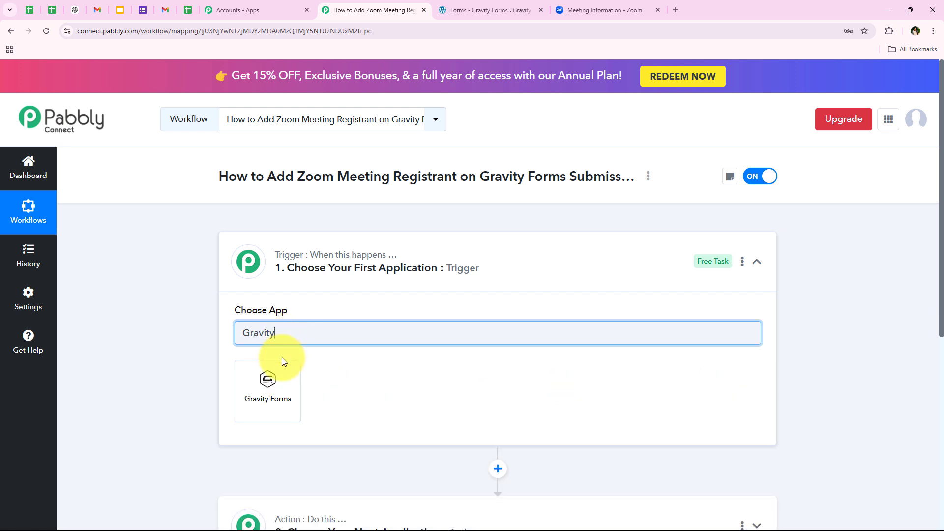
left_click(287, 375)
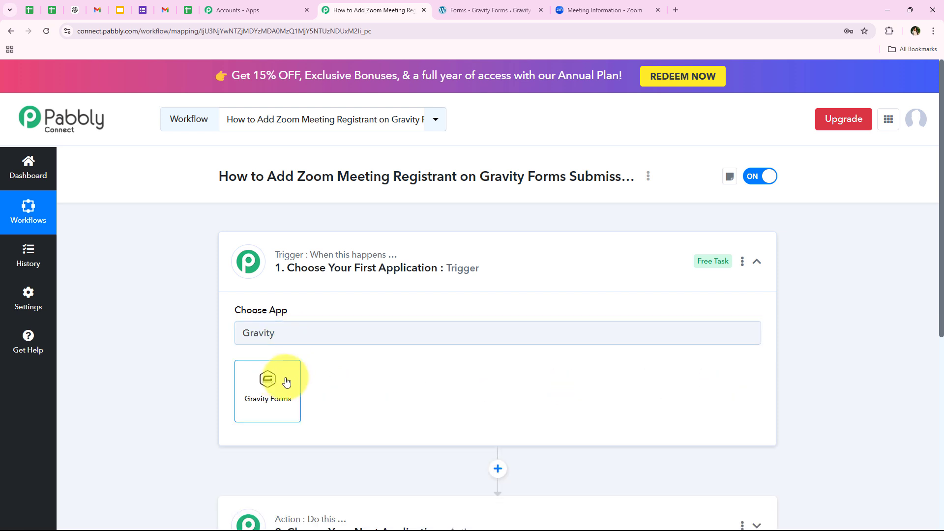
Step: Set the Gravity Forms trigger event to New Response
scroll(370, 340, "down", 2)
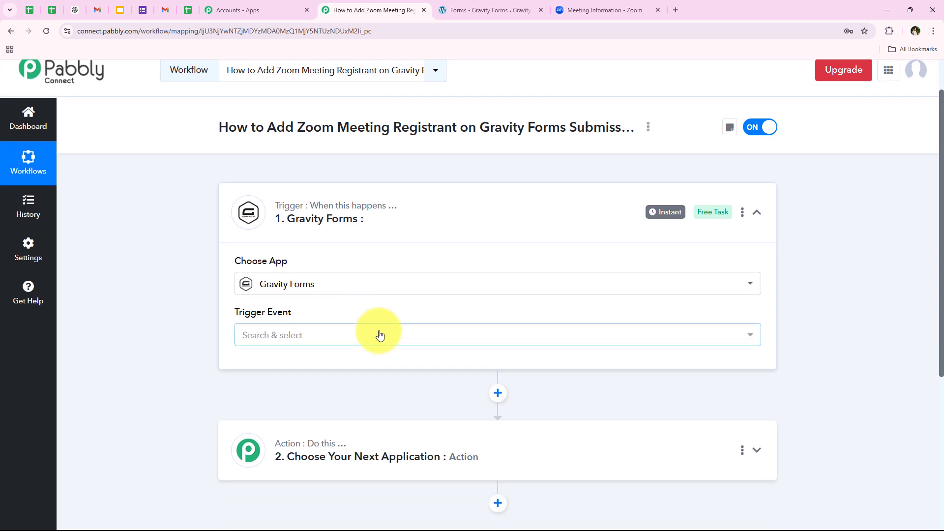
left_click_drag(225, 263, 294, 262)
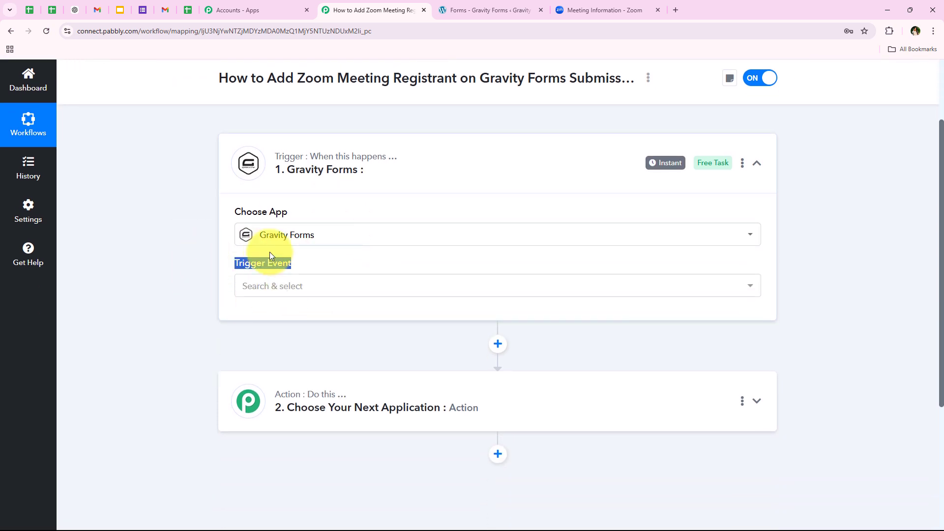
left_click(269, 284)
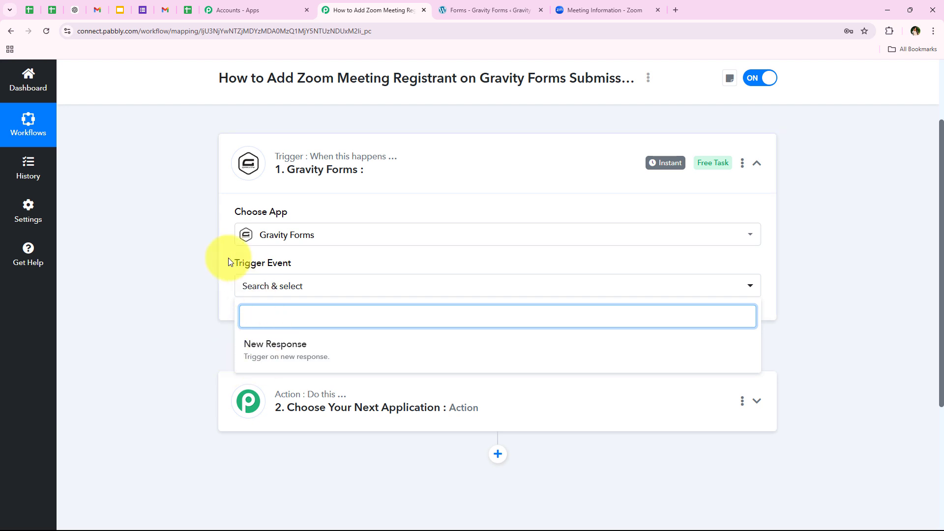
mouse_move(237, 264)
left_click(373, 288)
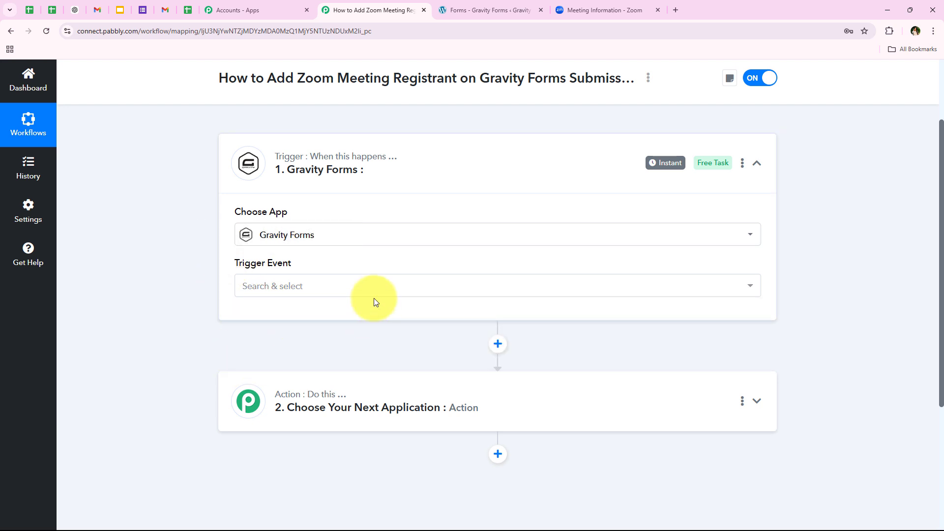
left_click(288, 283)
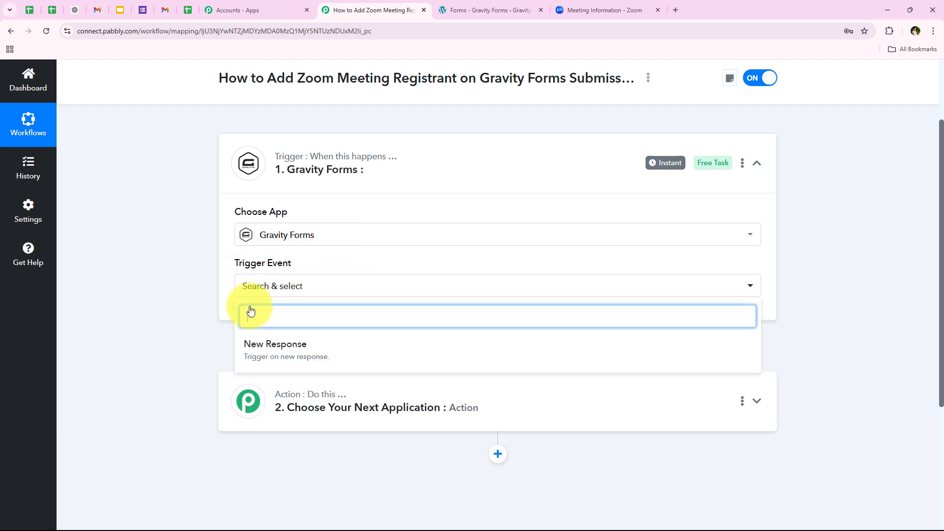
left_click(514, 351)
Step: Copy the trigger's webhook URL and review the webhook setup instructions
scroll(155, 299, "down", 1)
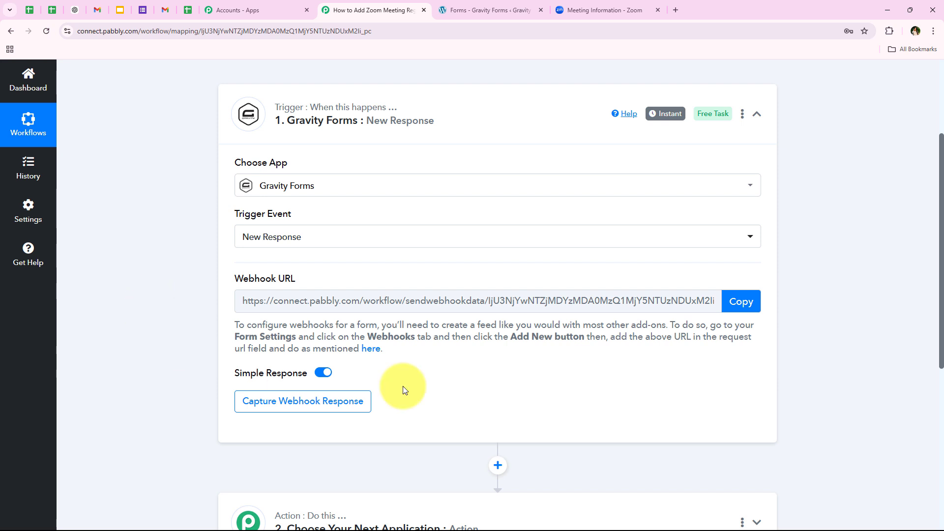
left_click_drag(238, 301, 716, 301)
left_click(509, 369)
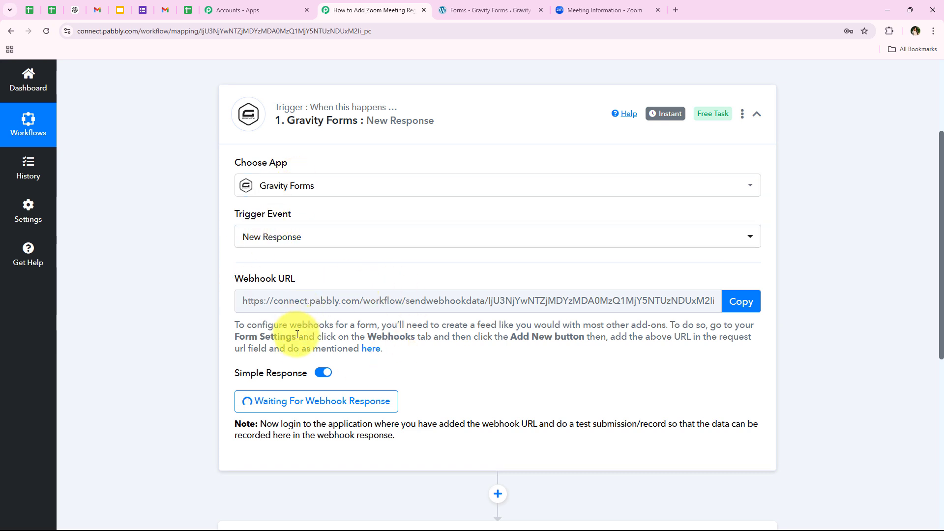
left_click(740, 301)
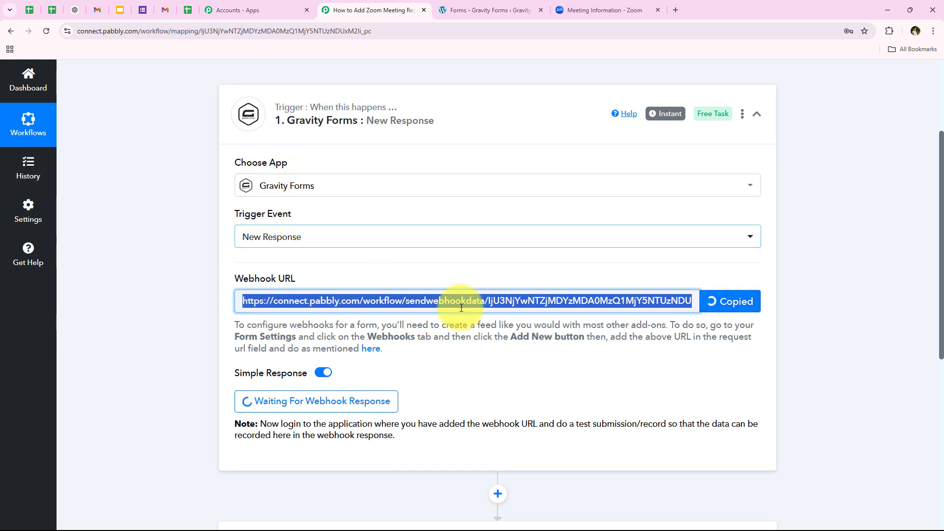
left_click_drag(231, 324, 420, 350)
left_click(426, 350)
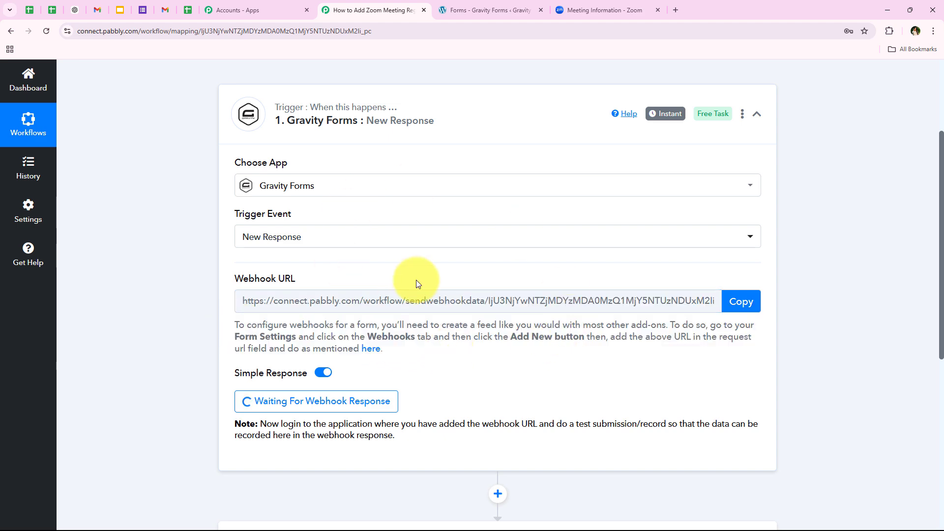
Step: In the Gravity Forms list, open the Event Registration Form for editing
left_click(475, 7)
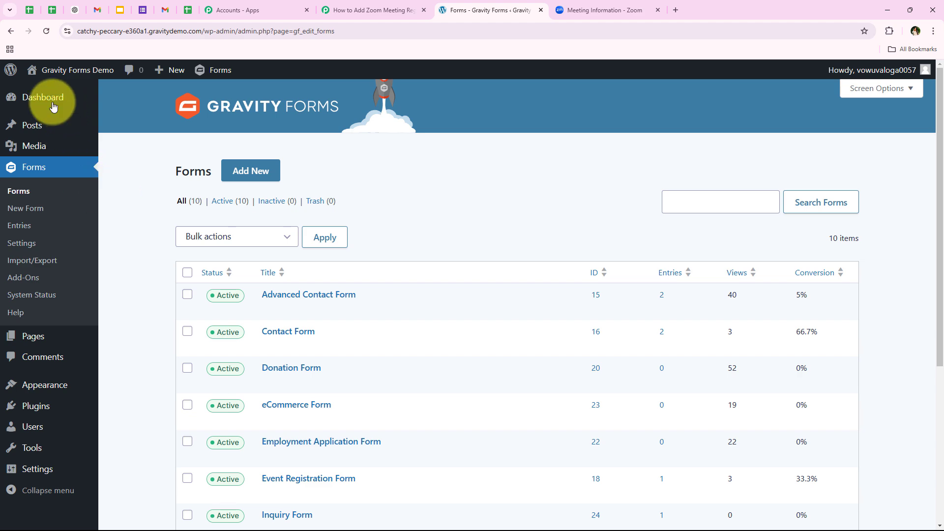
left_click(37, 187)
scroll(137, 279, "down", 5)
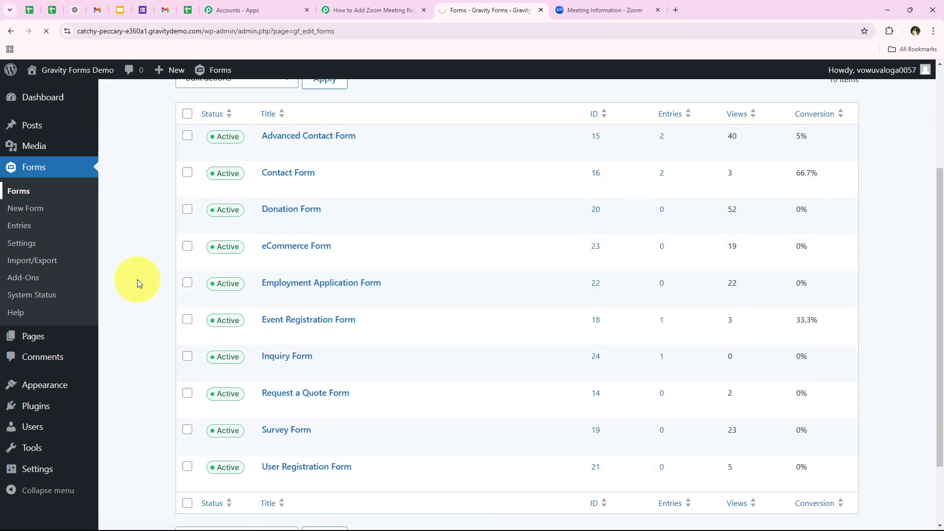
scroll(138, 279, "down", 5)
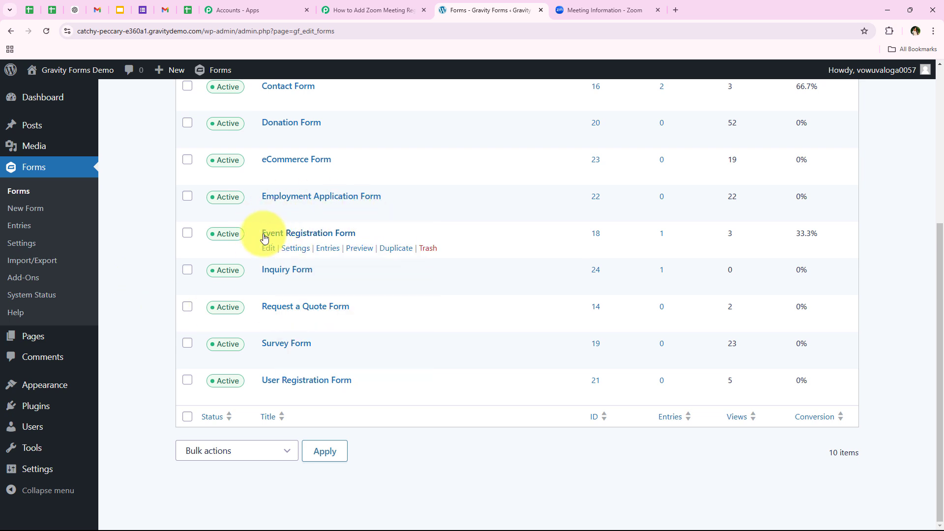
left_click_drag(260, 235, 317, 235)
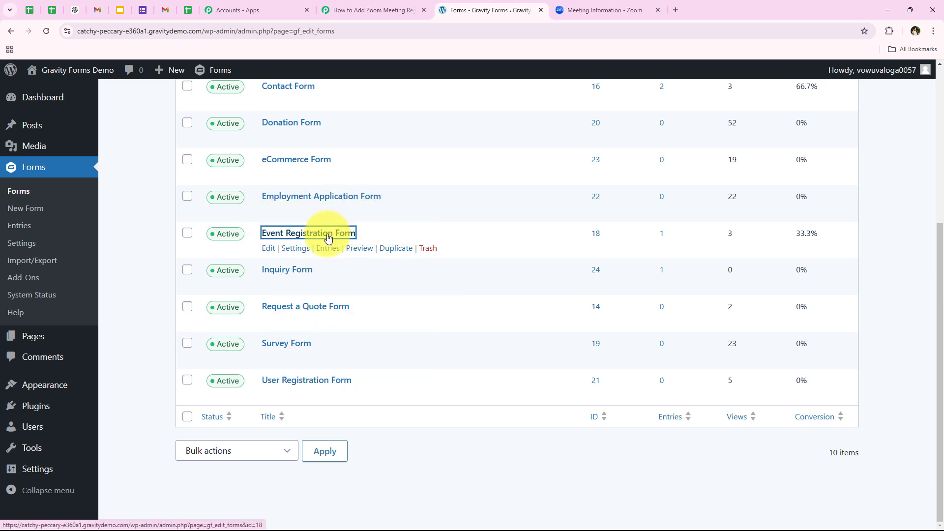
left_click(267, 251)
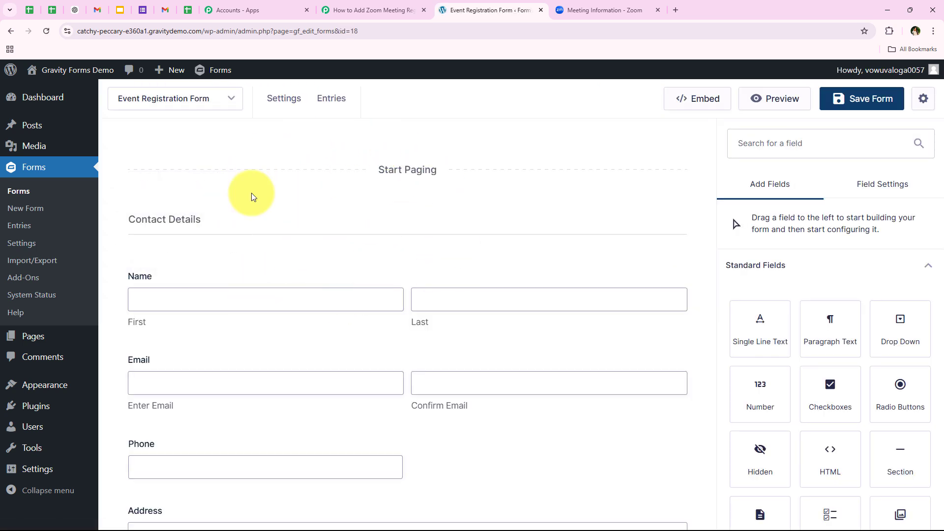
Step: Open the form's Webhooks settings to add a new feed
mouse_move(289, 105)
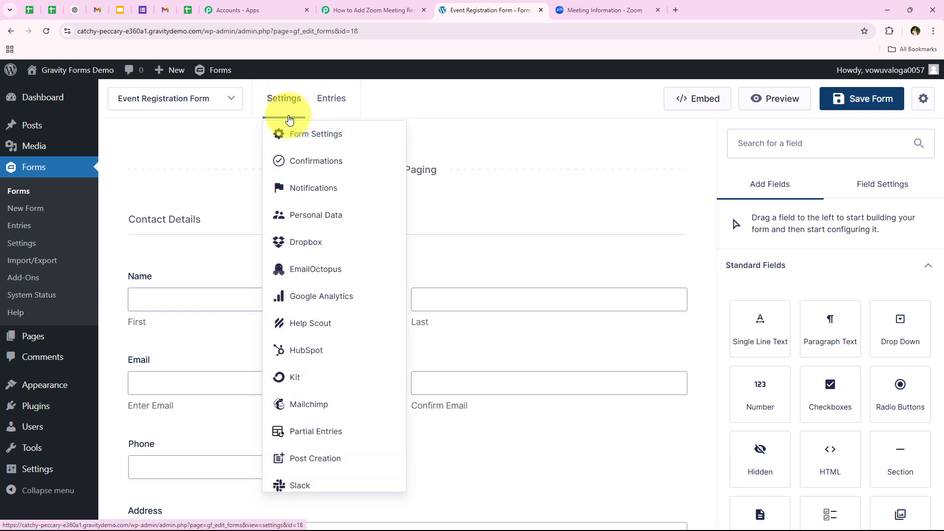
scroll(310, 266, "down", 1)
scroll(311, 266, "down", 2)
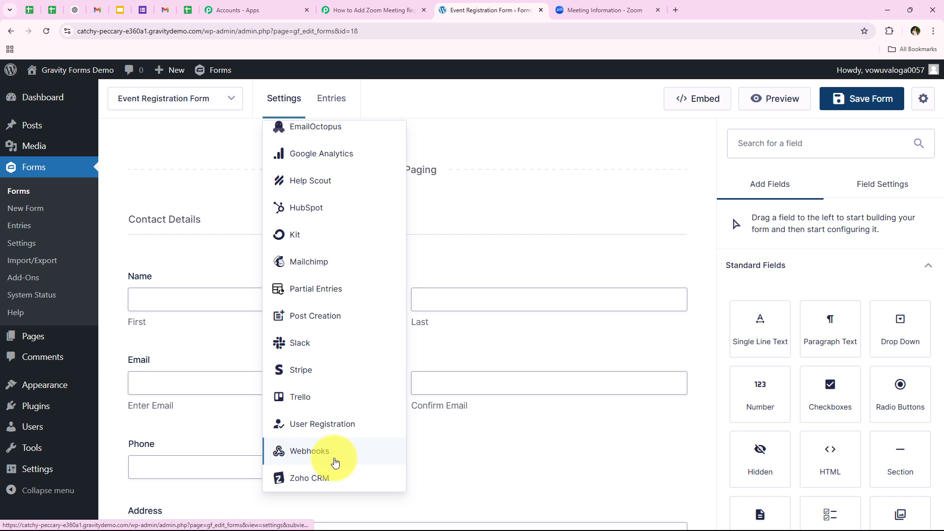
left_click(281, 458)
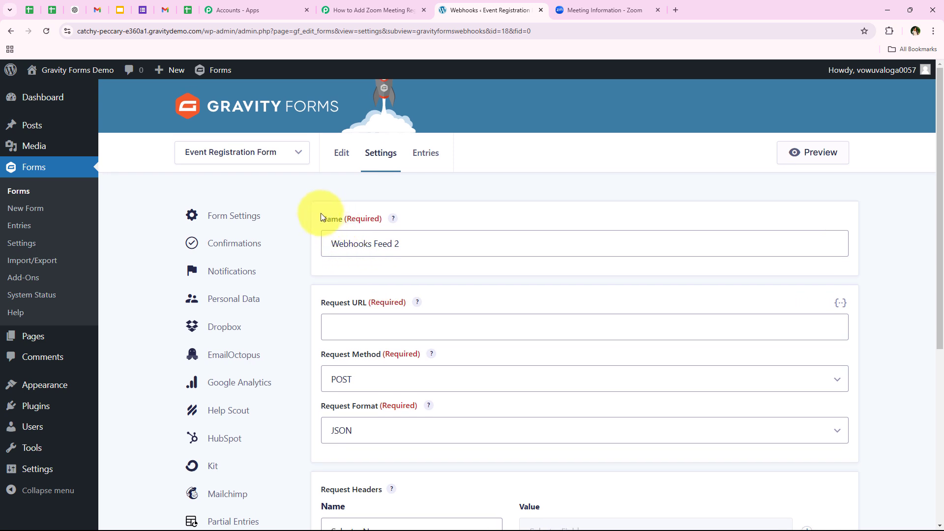
Step: Rename the feed to 'Zoom Test' and paste the Pabbly webhook URL as Request URL
left_click_drag(441, 247, 321, 255)
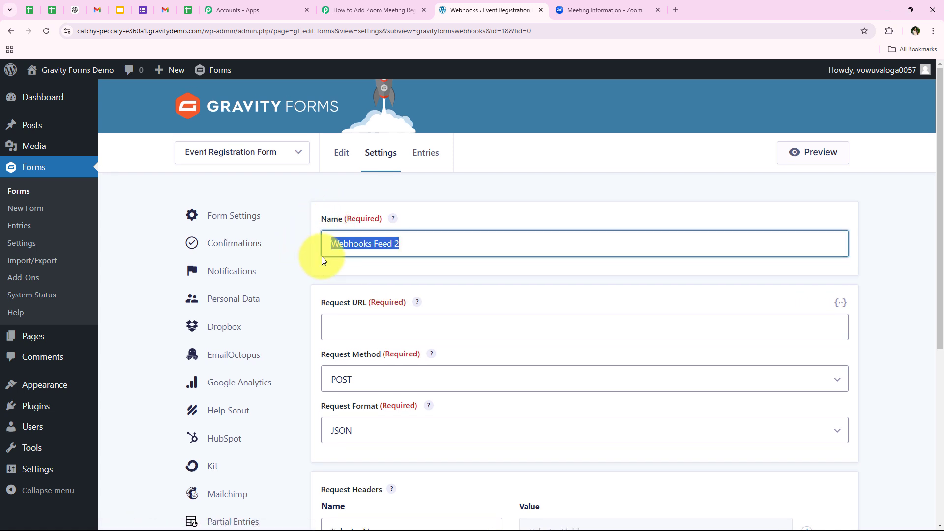
key("BackSpace")
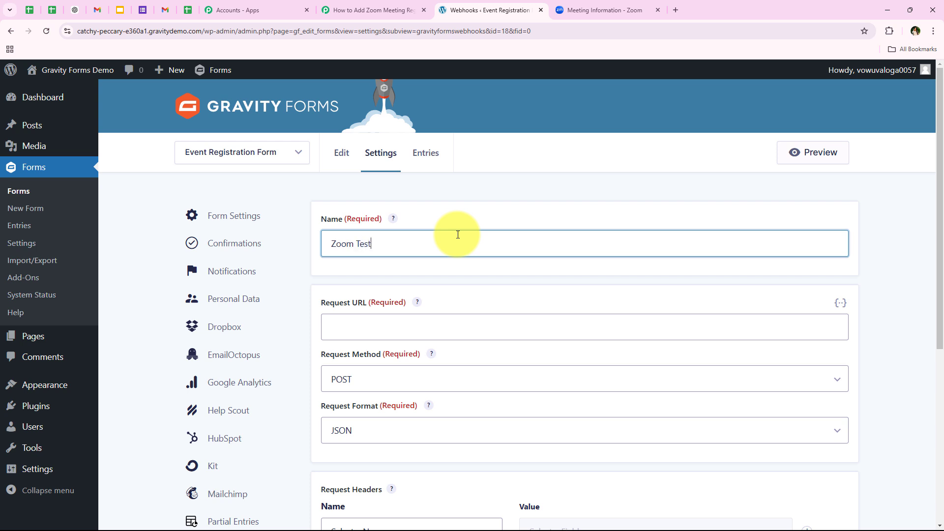
left_click(437, 283)
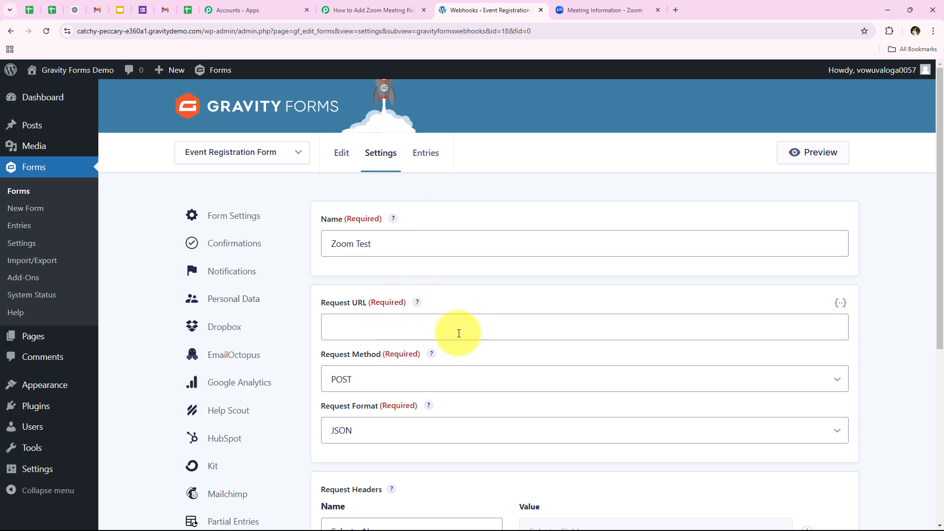
scroll(459, 333, "down", 2)
right_click(388, 225)
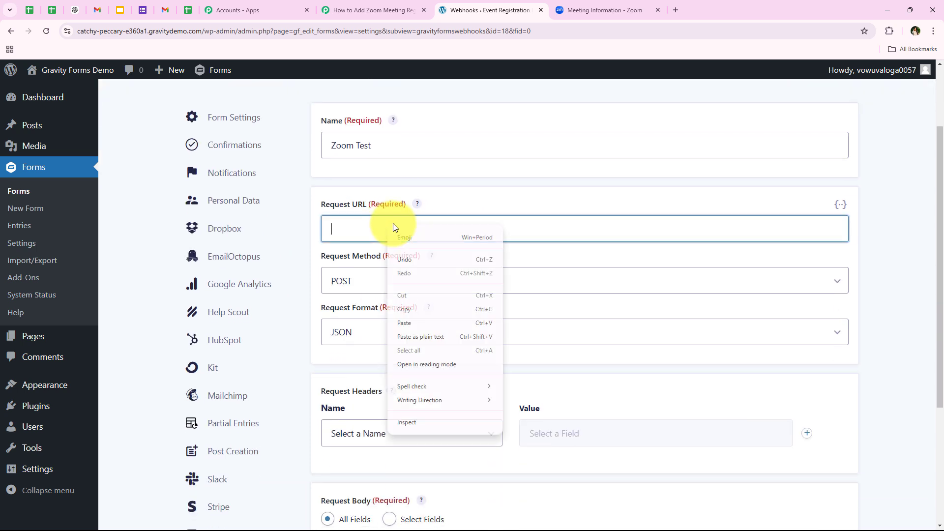
left_click(466, 322)
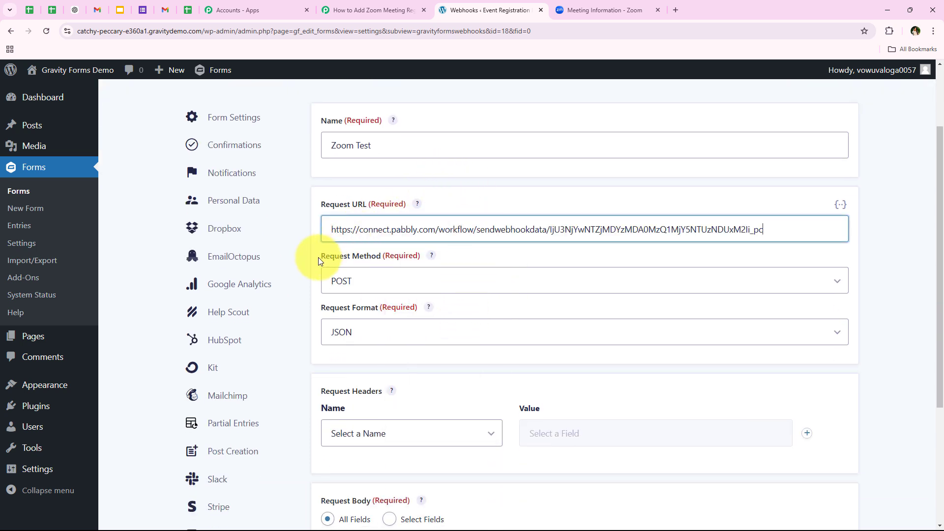
Step: Keep POST as the request method and JSON as the request format
left_click_drag(320, 260, 380, 258)
left_click(377, 279)
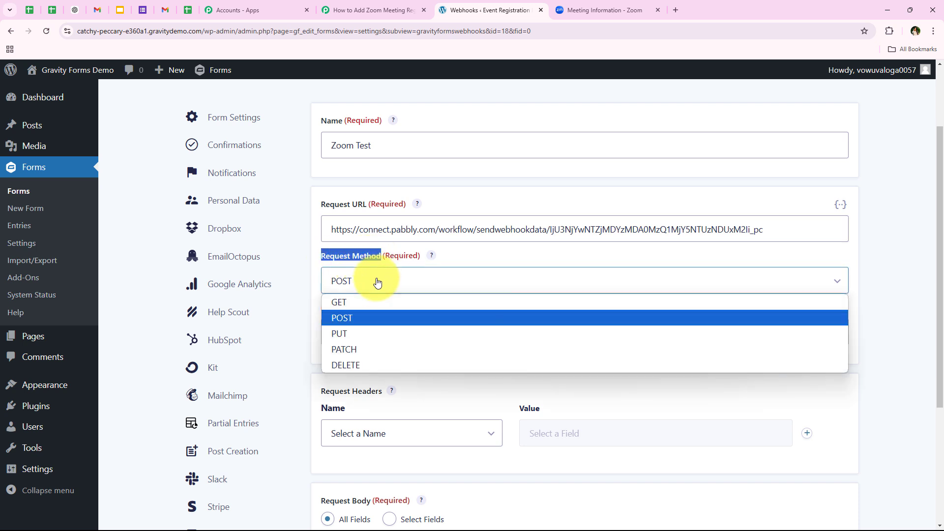
left_click(377, 282)
scroll(377, 281, "down", 1)
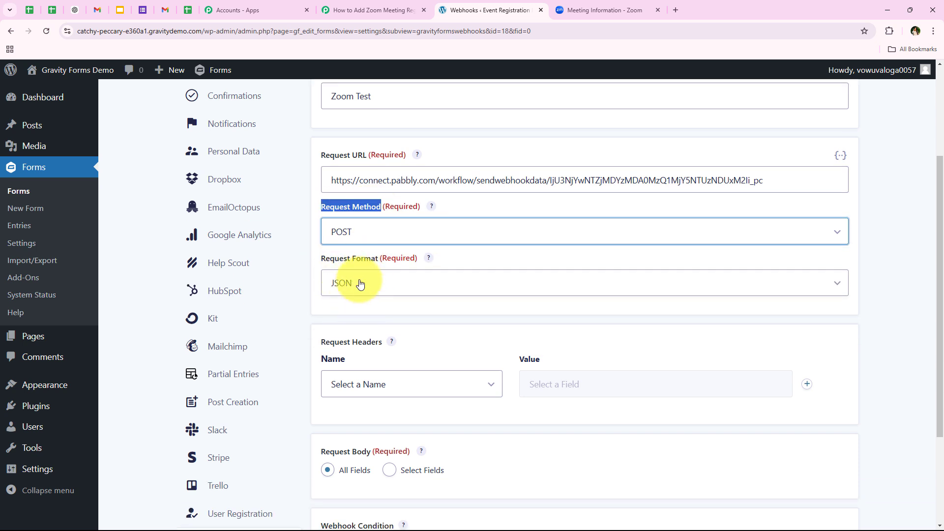
left_click(360, 282)
left_click(396, 307)
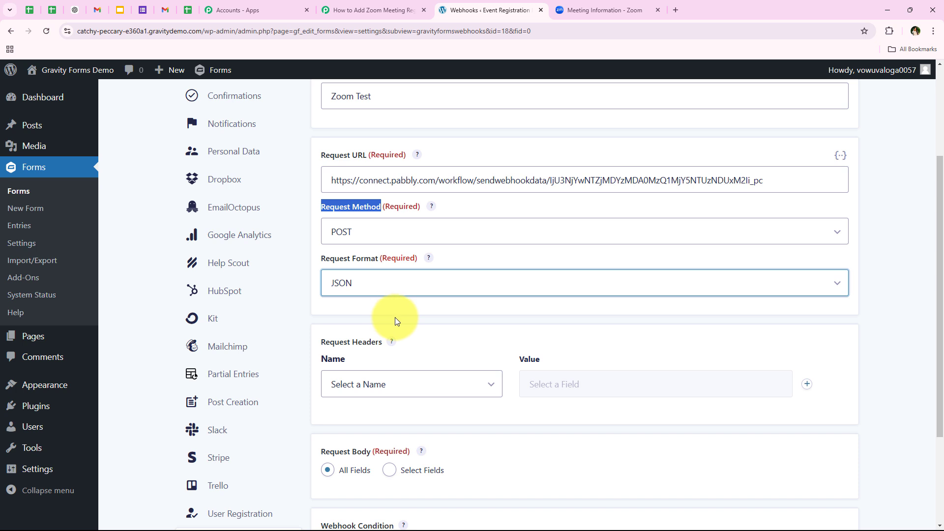
left_click(393, 318)
Step: Leave request headers empty, keep All Fields in the body, and save the feed
scroll(364, 305, "down", 1)
left_click(379, 334)
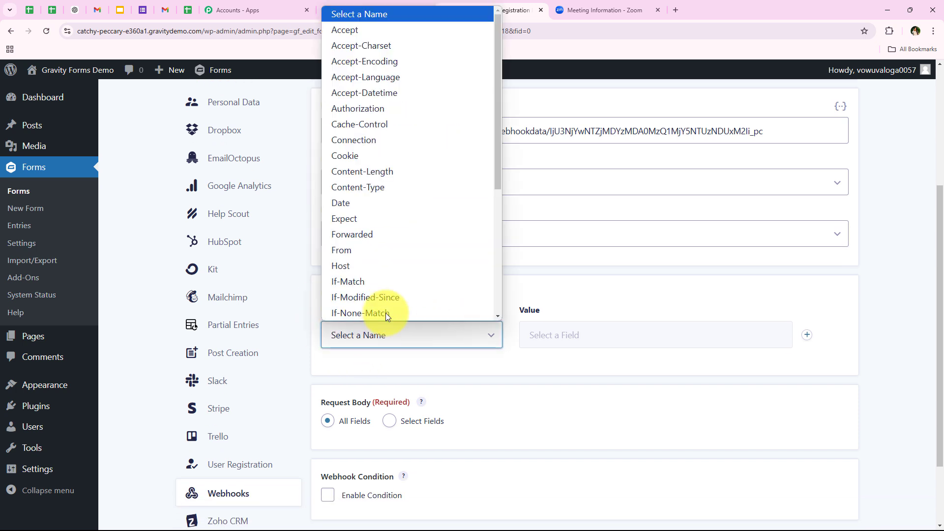
left_click(565, 299)
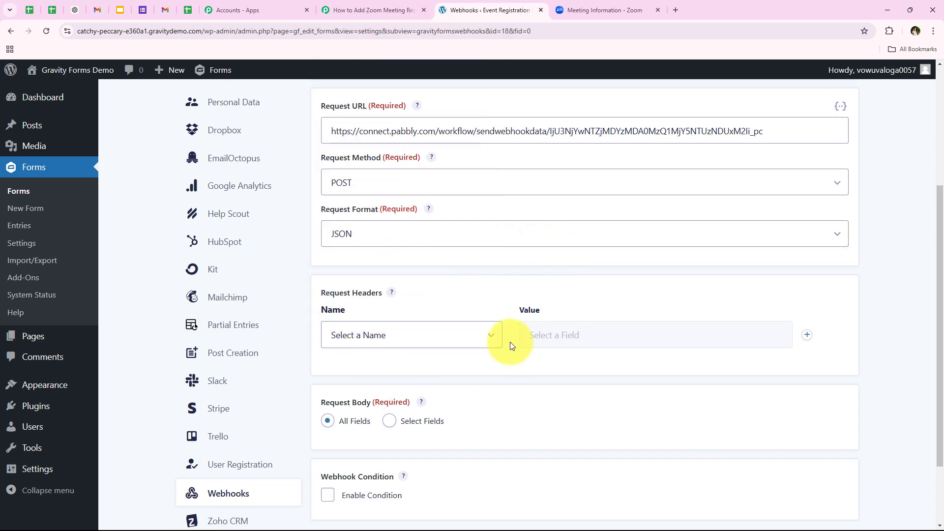
scroll(369, 327, "down", 2)
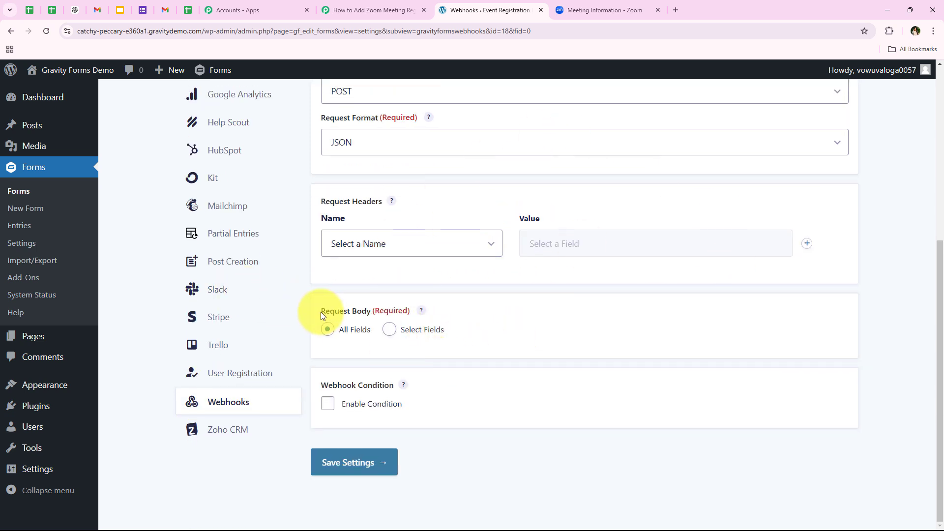
left_click(353, 329)
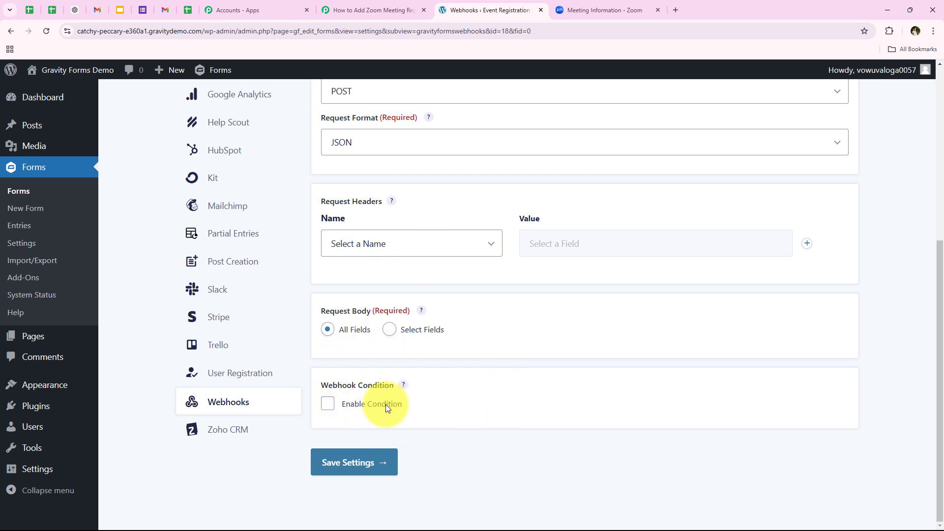
left_click(354, 460)
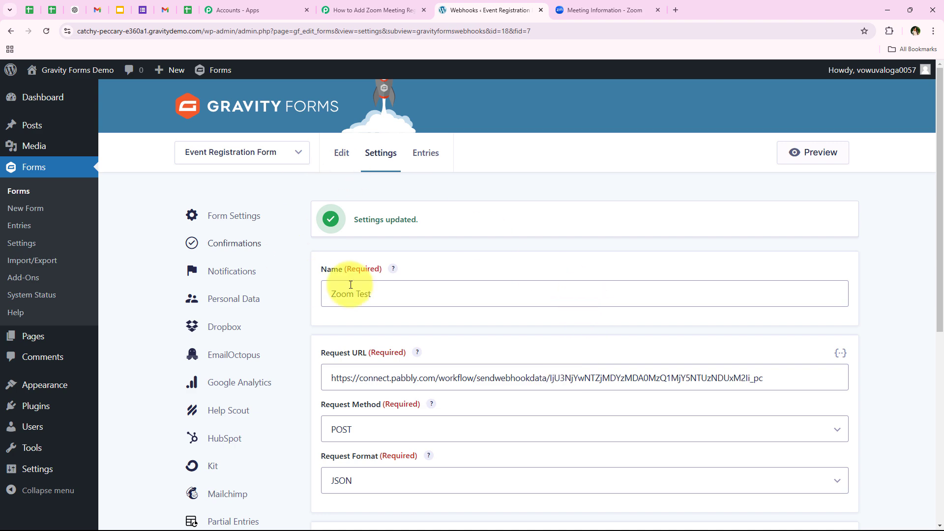
left_click(386, 201)
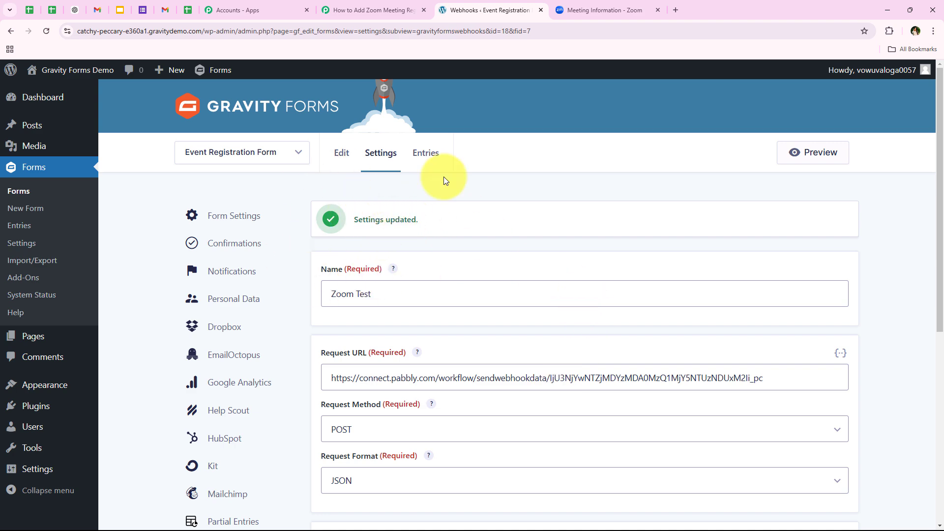
Step: Back in the Pabbly workflow, review the trigger's note asking for a test submission
left_click(357, 5)
scroll(207, 357, "down", 2)
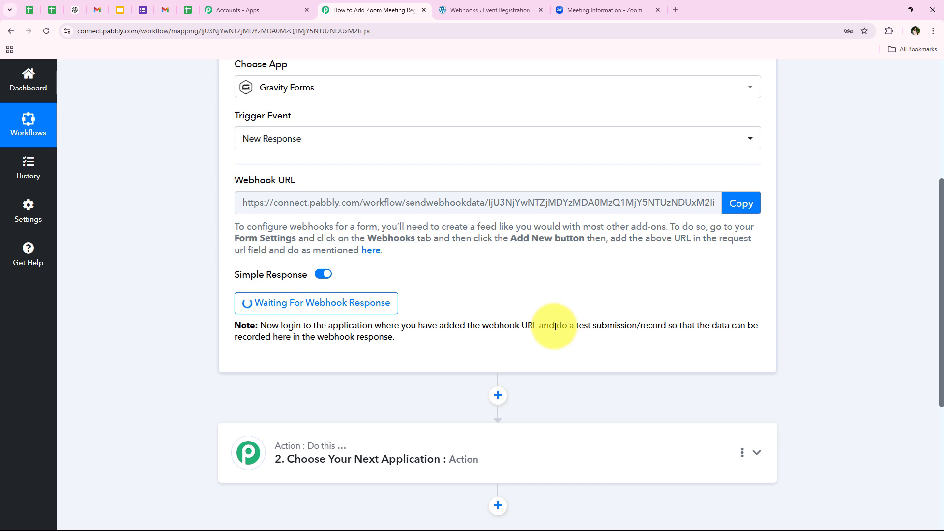
left_click_drag(556, 326, 668, 326)
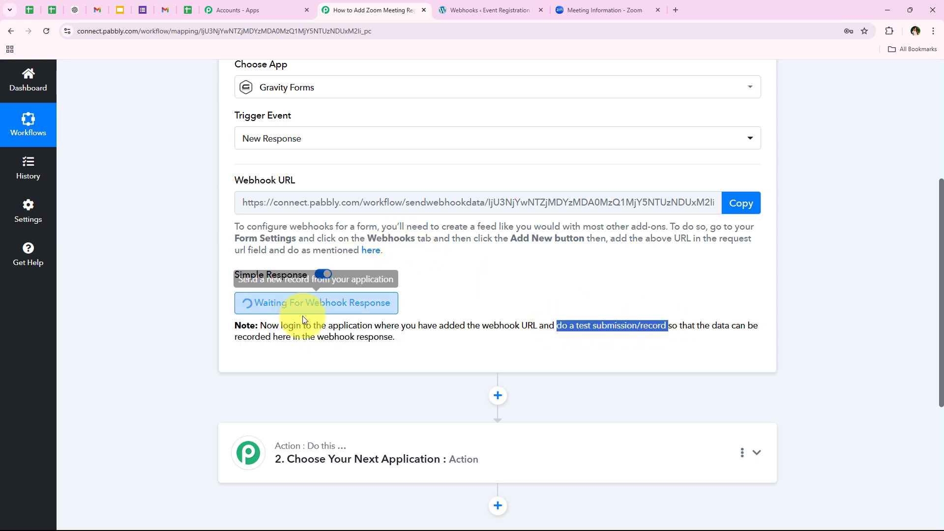
left_click(207, 284)
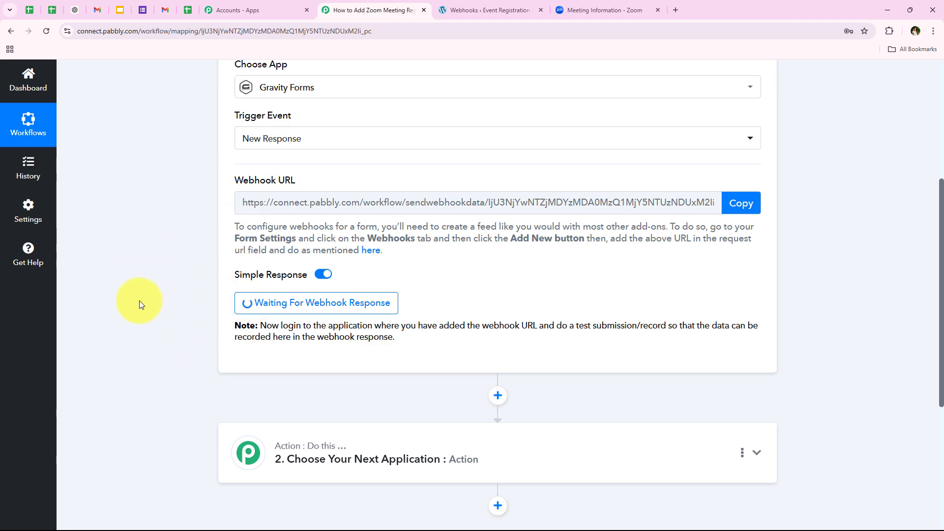
scroll(179, 355, "up", 3)
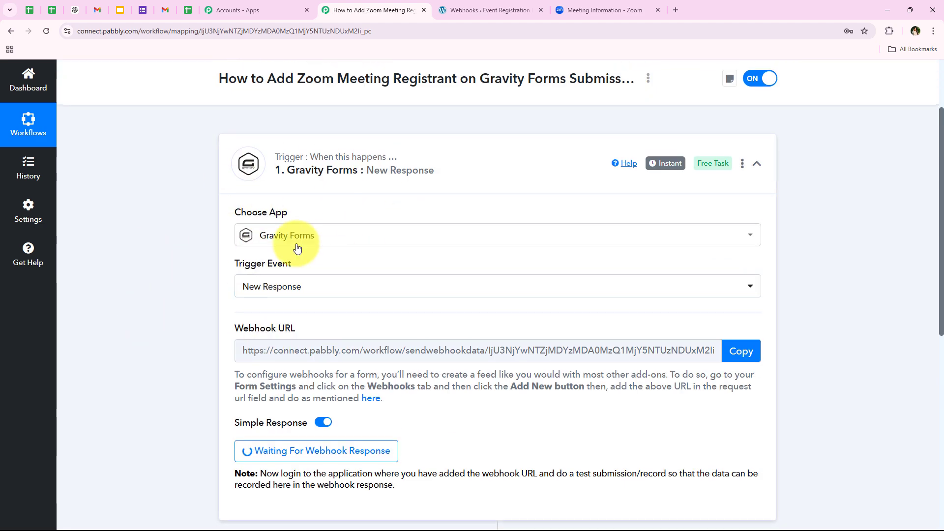
scroll(221, 290, "up", 1)
scroll(221, 290, "down", 2)
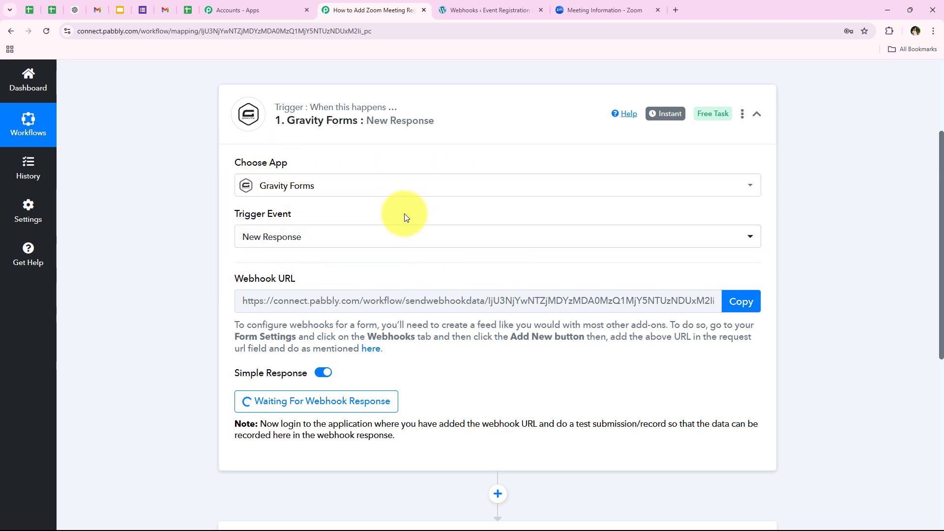
Step: From the Forms list, open a preview of the Event Registration Form
left_click(480, 3)
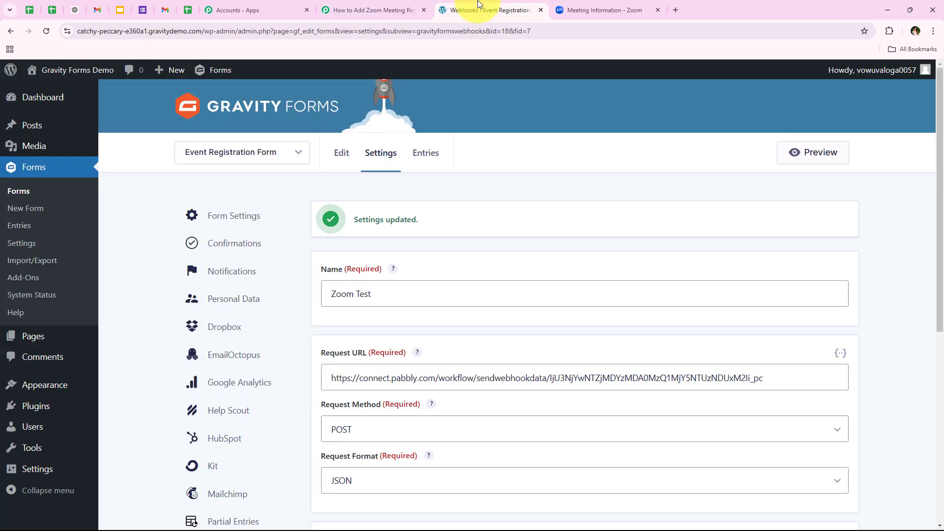
left_click(21, 193)
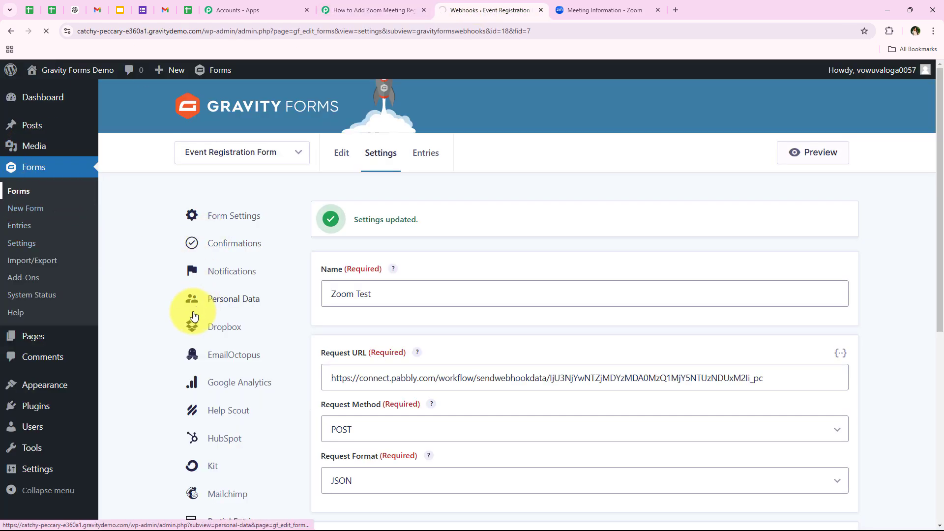
scroll(192, 317, "down", 4)
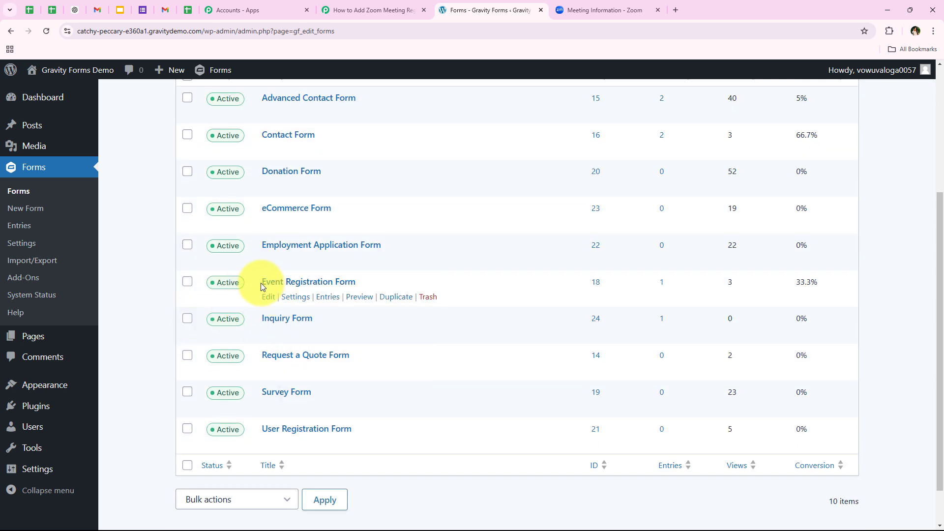
left_click(363, 297)
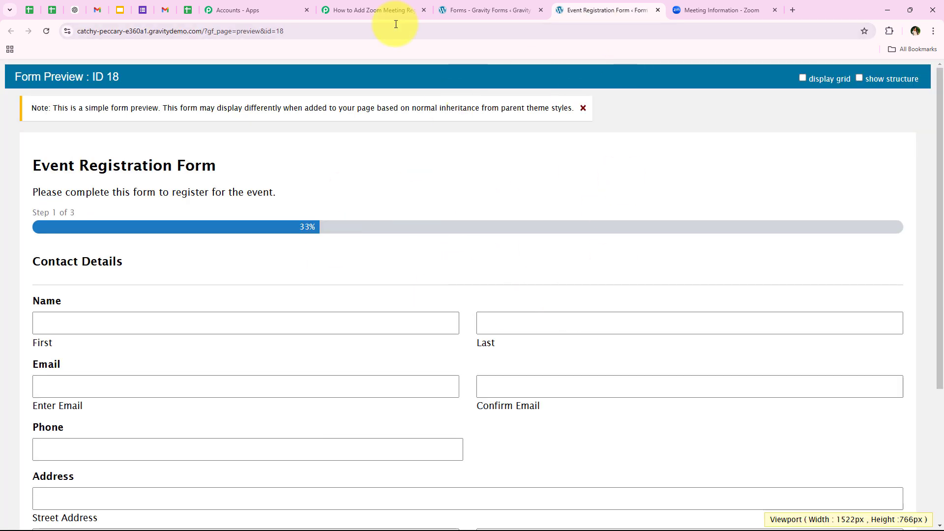
Step: Autofill the name, email, phone and address fields from saved test data, then go to Event Details
scroll(211, 176, "down", 1)
scroll(211, 176, "up", 1)
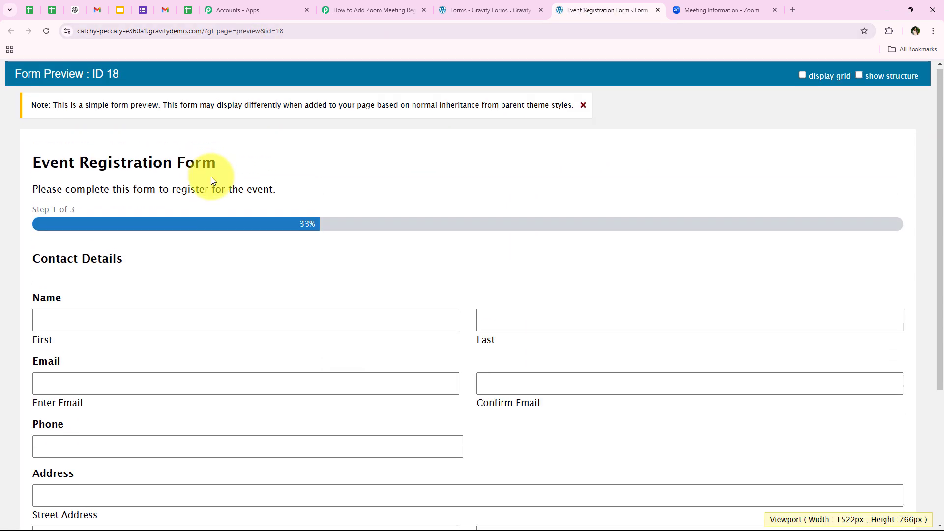
scroll(211, 176, "down", 1)
scroll(212, 180, "down", 2)
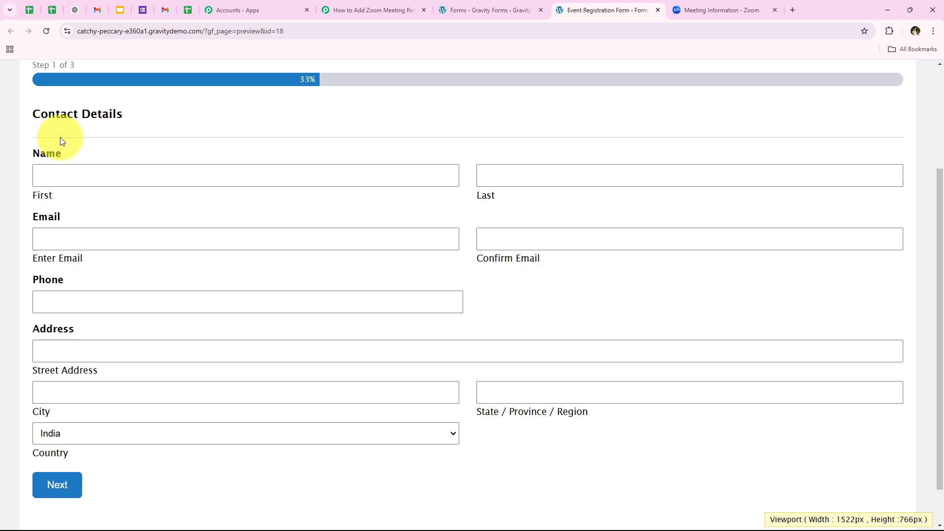
left_click(69, 174)
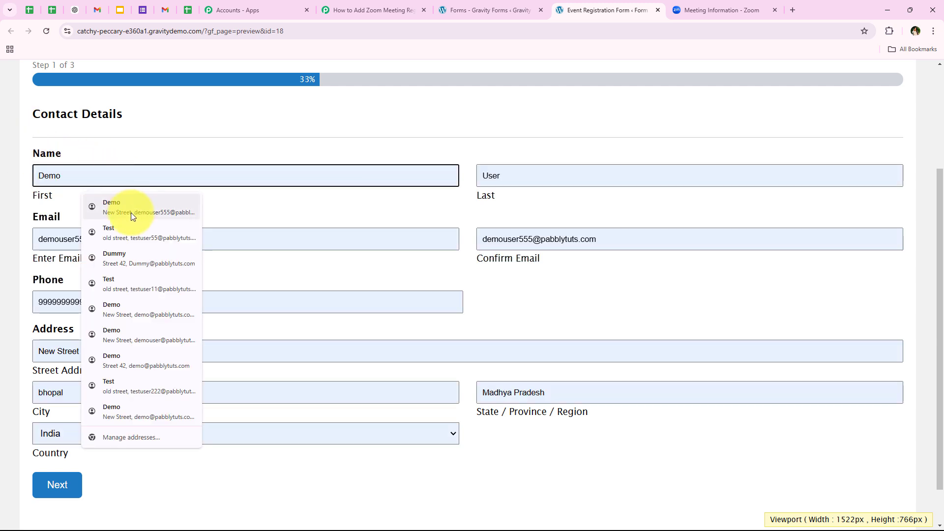
left_click(131, 213)
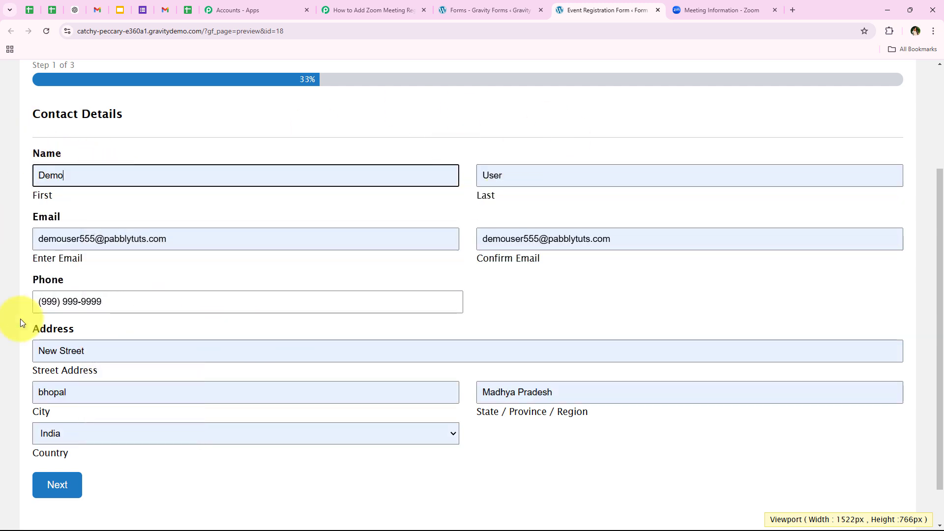
scroll(91, 319, "down", 1)
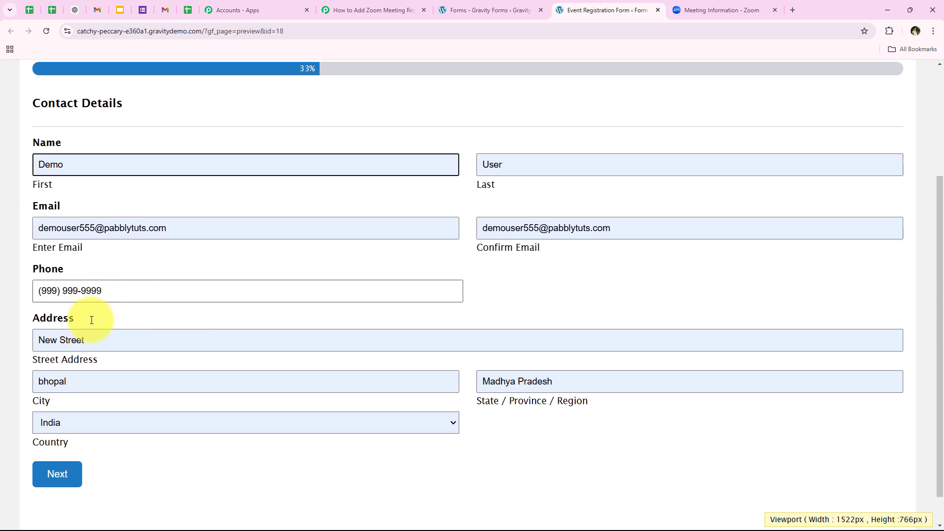
left_click(31, 289)
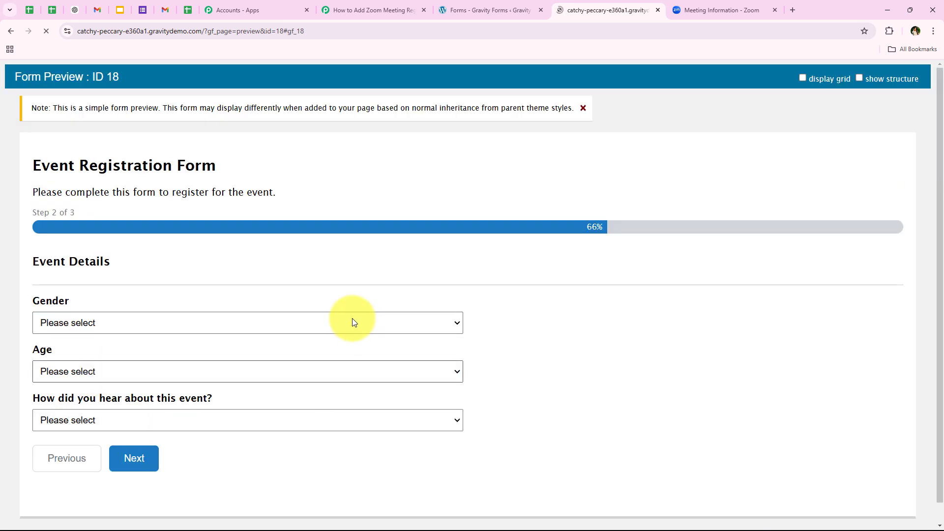
Step: Answer Female, 16-24 and Social Media on the Event Details step, then continue
left_click(54, 303)
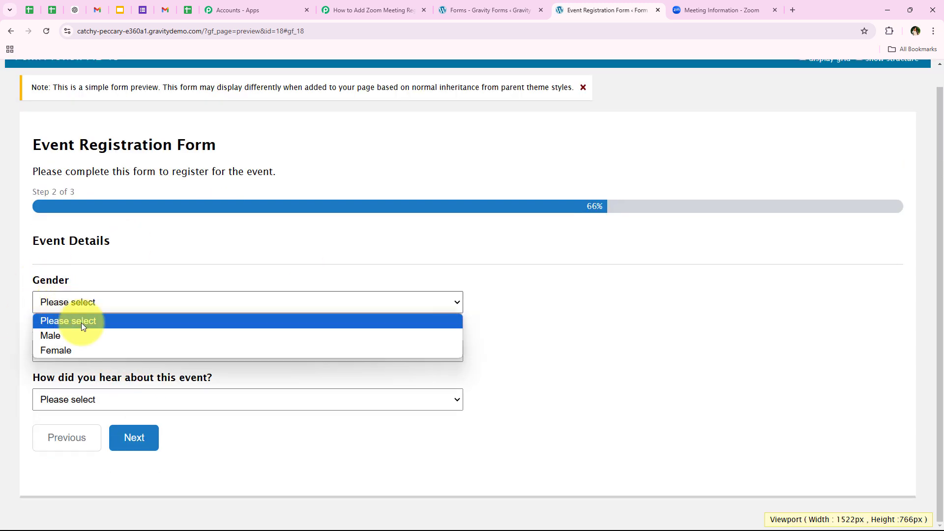
left_click(79, 350)
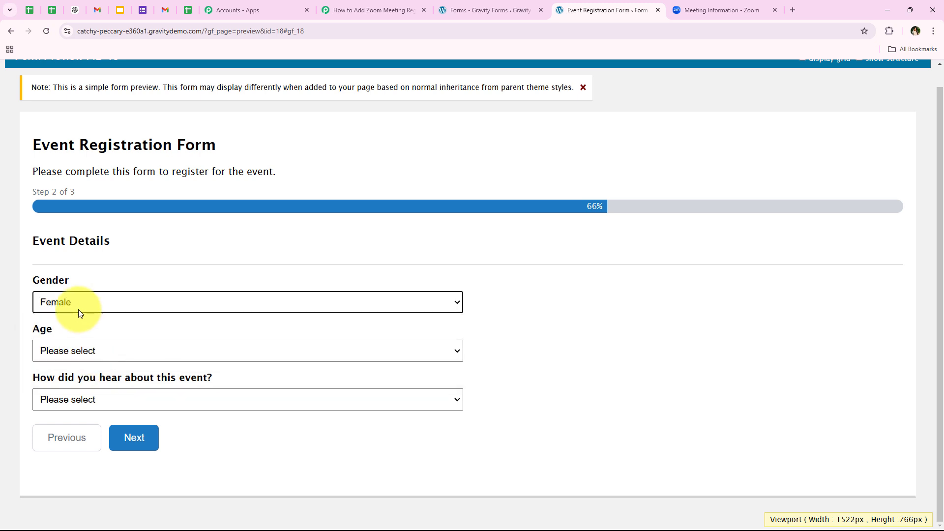
left_click(89, 352)
left_click(90, 384)
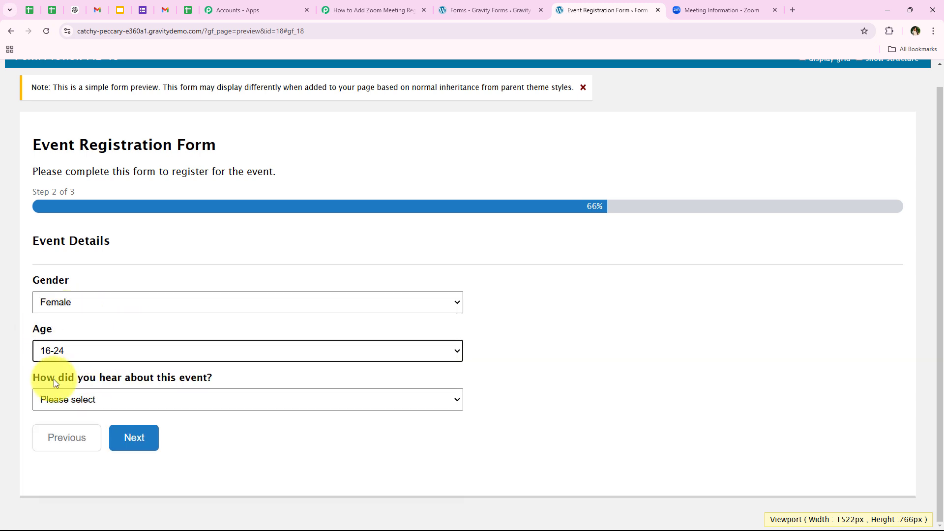
left_click_drag(15, 376, 276, 378)
left_click(256, 389)
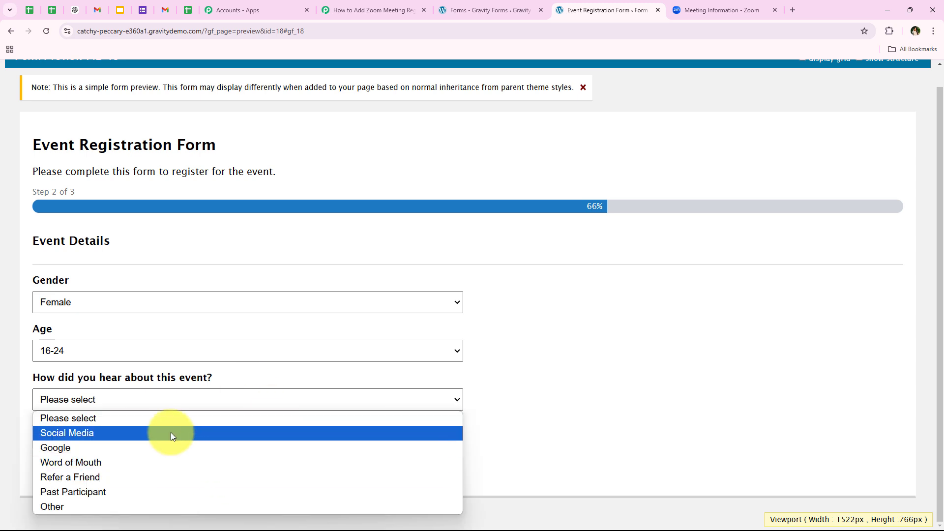
left_click(170, 432)
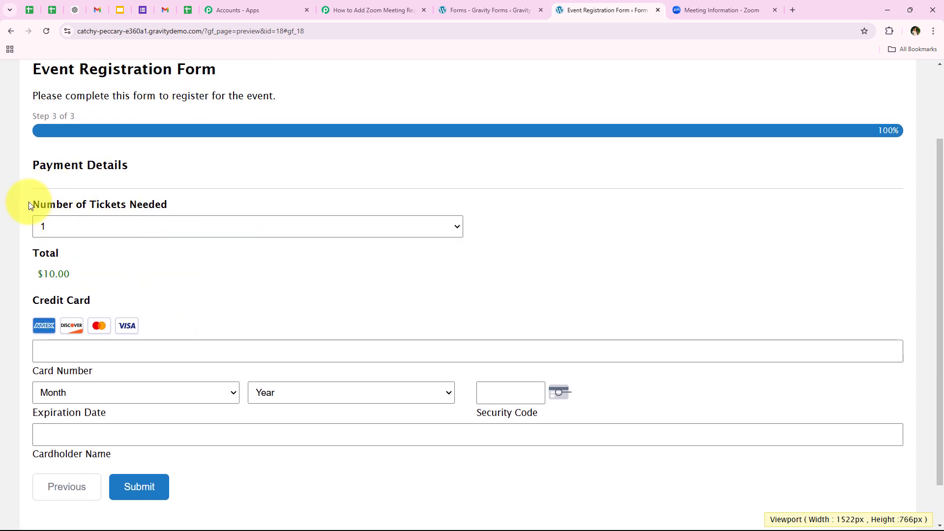
left_click(195, 205)
Step: Order 2 tickets ($20.00), autofill the saved test card, and submit the registration
left_click(438, 229)
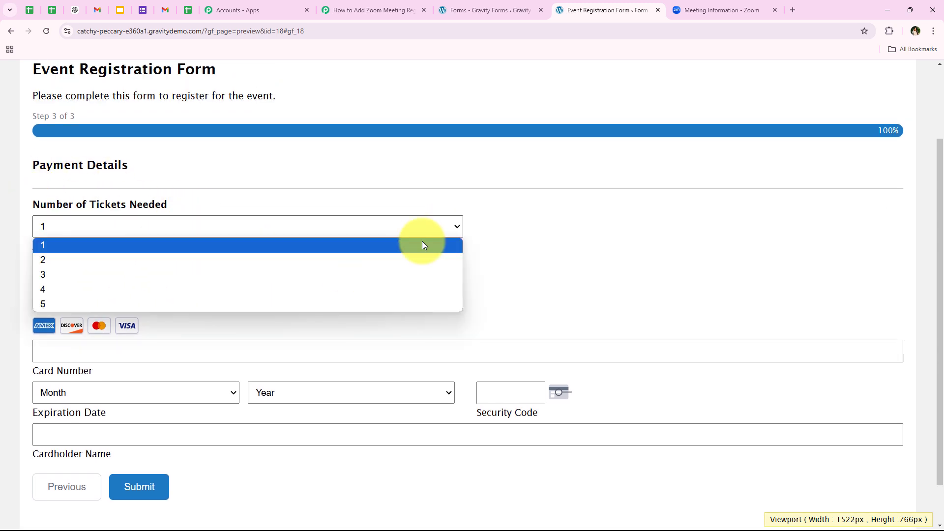
left_click(90, 261)
scroll(151, 336, "down", 1)
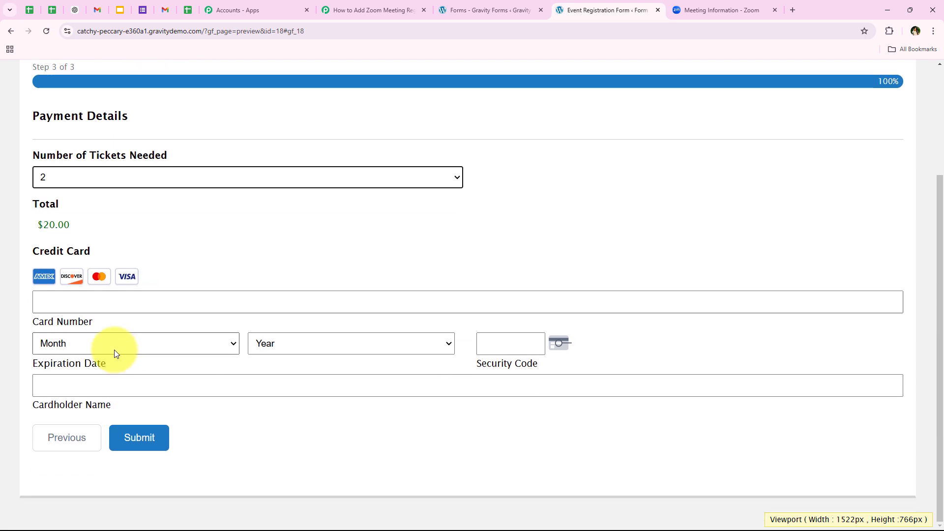
left_click(114, 304)
left_click(123, 327)
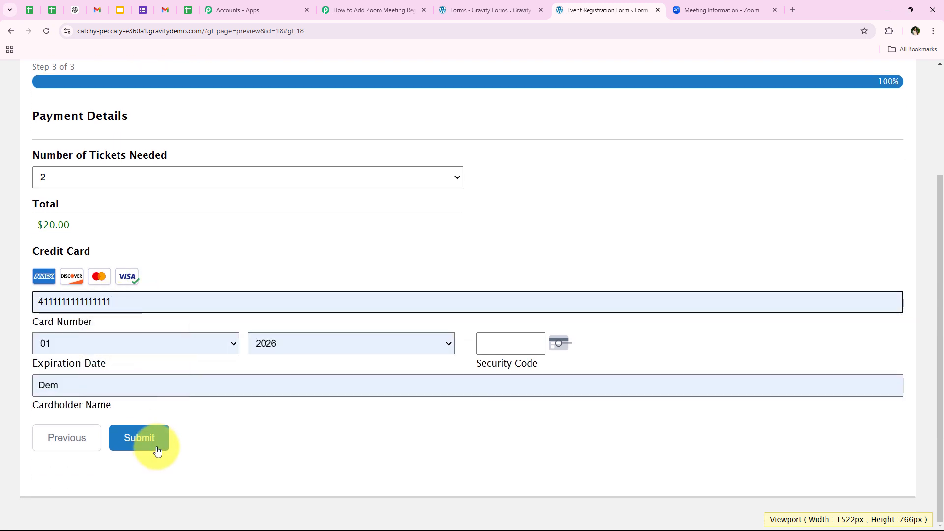
left_click(529, 348)
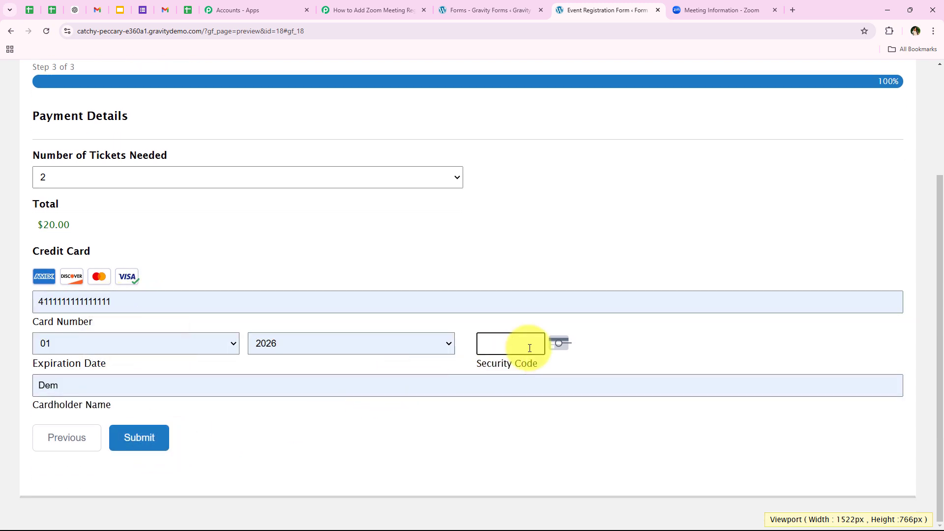
left_click(164, 437)
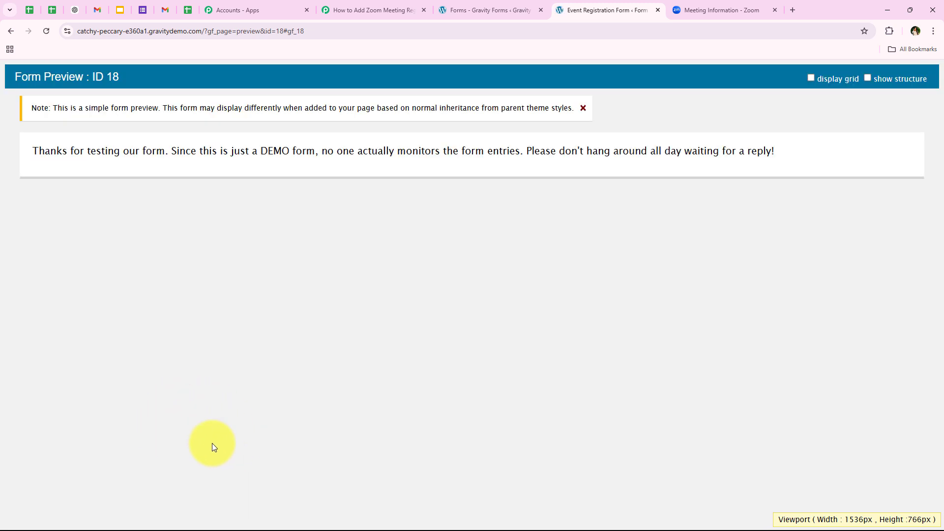
left_click_drag(20, 157, 166, 152)
left_click(215, 220)
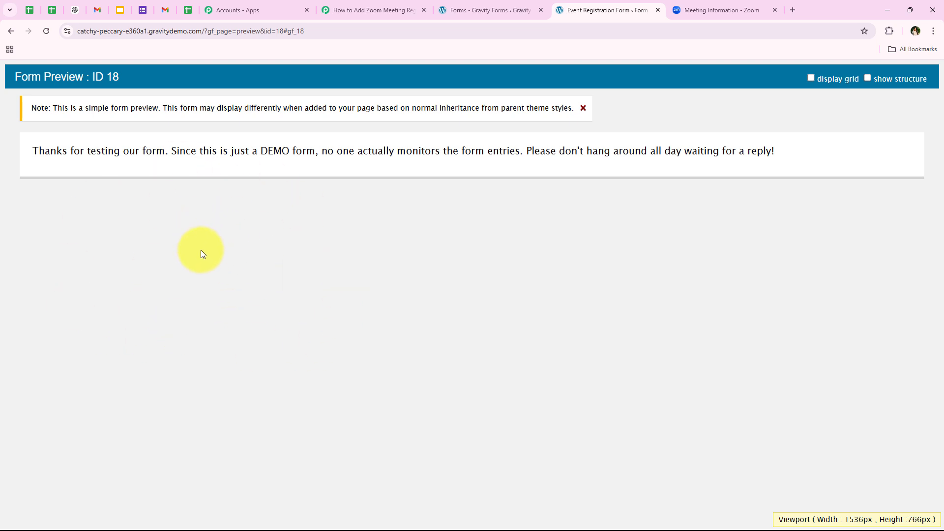
left_click(354, 4)
Step: Check that Response Received shows the submitted Female, email, phone, first name Demo and last name User
scroll(163, 338, "down", 3)
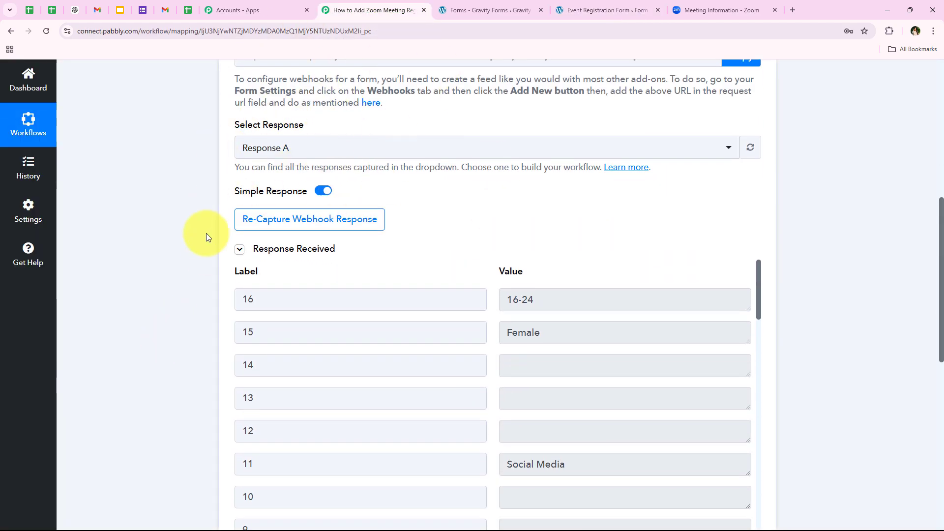
left_click_drag(554, 327, 413, 332)
left_click_drag(554, 301, 441, 305)
scroll(639, 310, "down", 3)
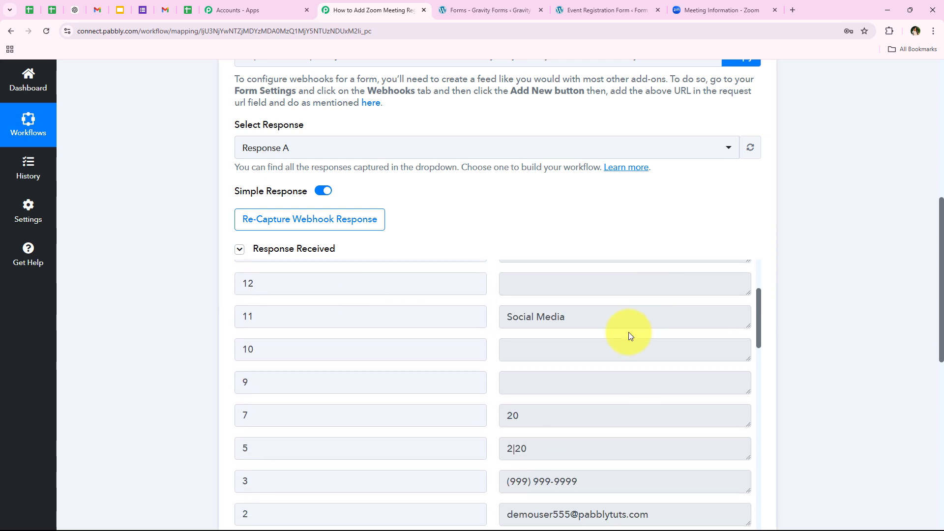
left_click_drag(614, 319, 378, 317)
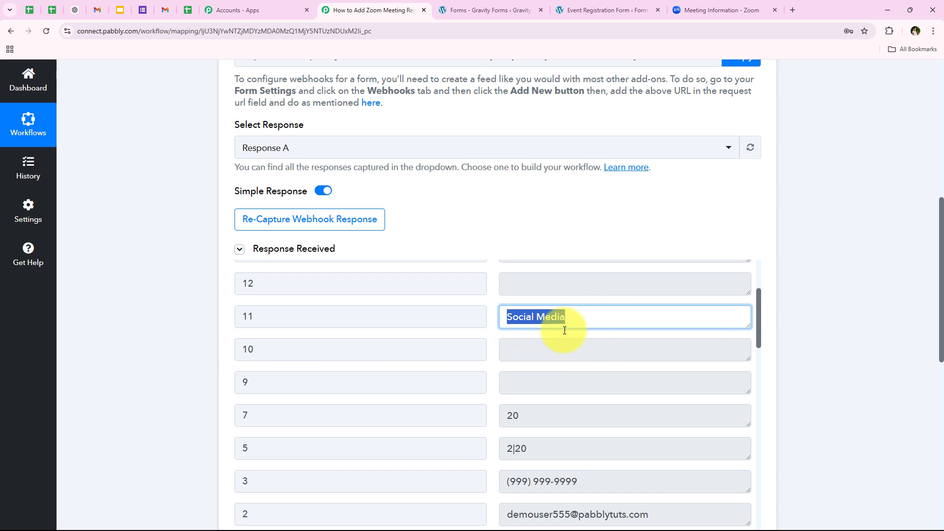
scroll(546, 363, "down", 1)
scroll(545, 369, "down", 3)
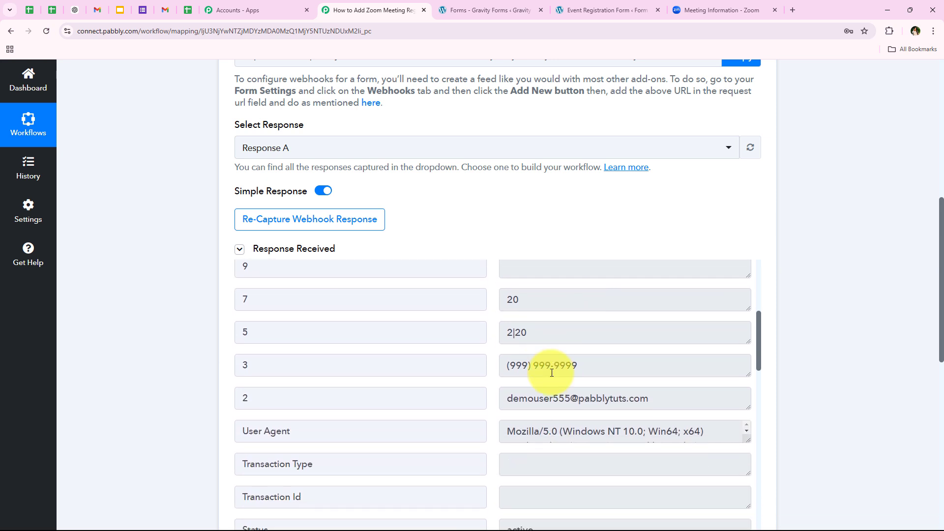
left_click(639, 314)
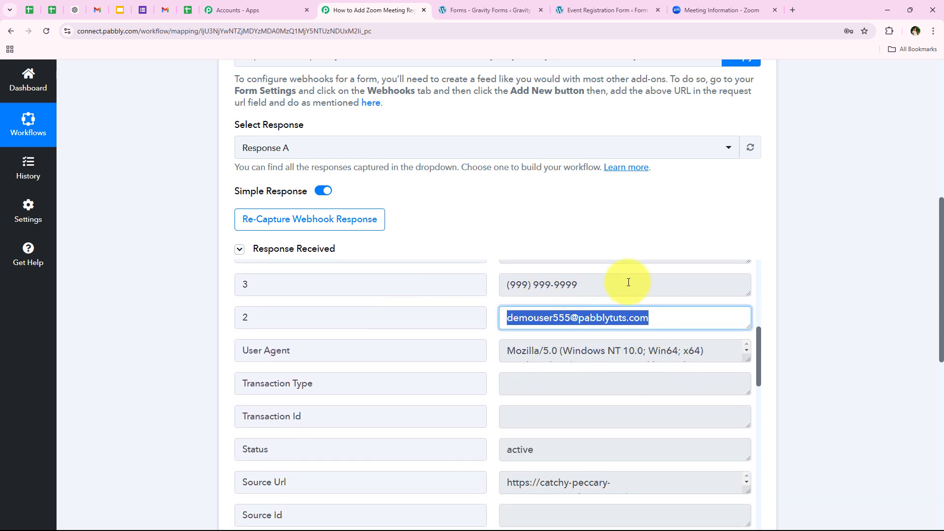
left_click(628, 283)
scroll(582, 449, "down", 3)
scroll(582, 449, "down", 12)
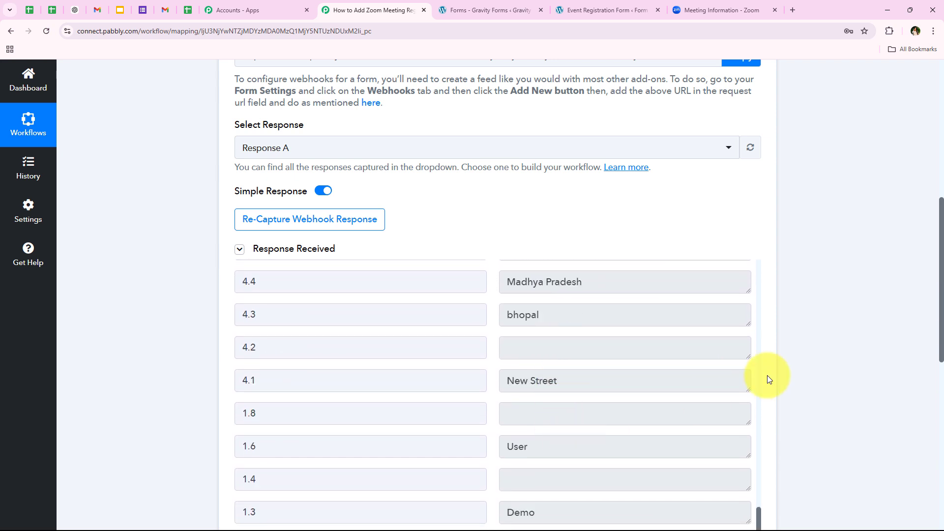
scroll(747, 403, "down", 1)
left_click(585, 465)
left_click(562, 395)
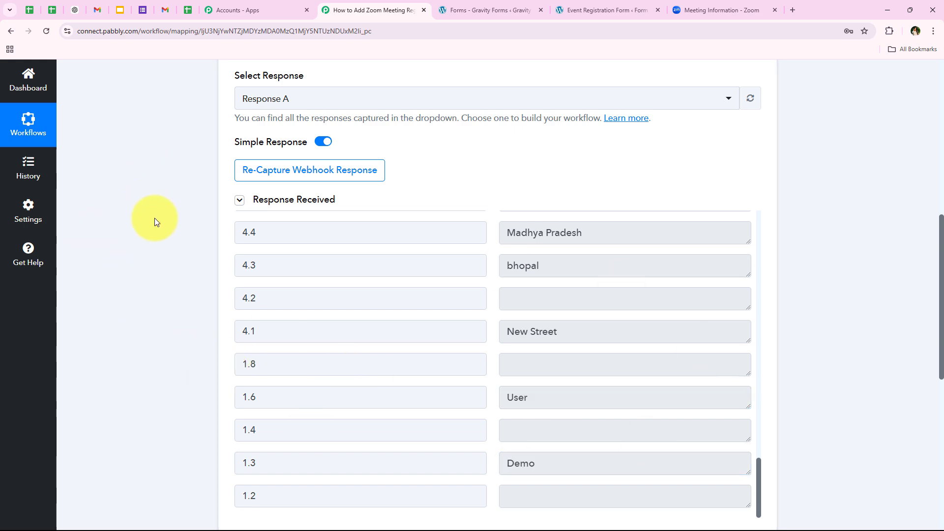
Step: Collapse the completed Gravity Forms New Response trigger step
scroll(154, 217, "up", 10)
left_click(422, 283)
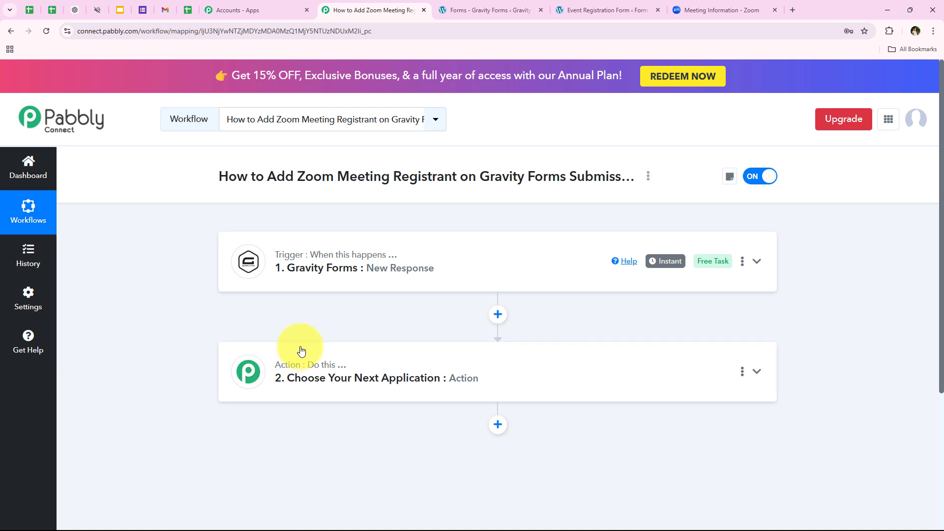
mouse_move(266, 258)
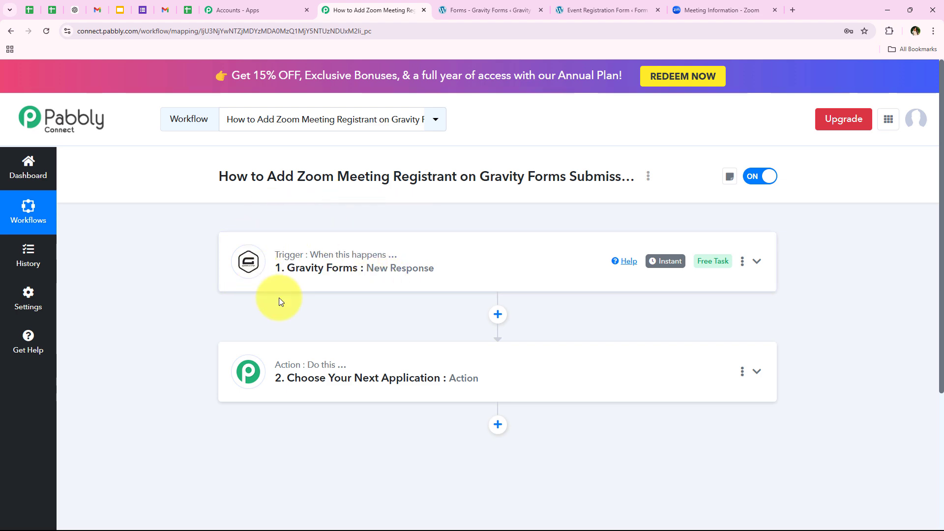
Step: Set the action step's app to Zoom with the Add Meeting Registrant action event
left_click(361, 372)
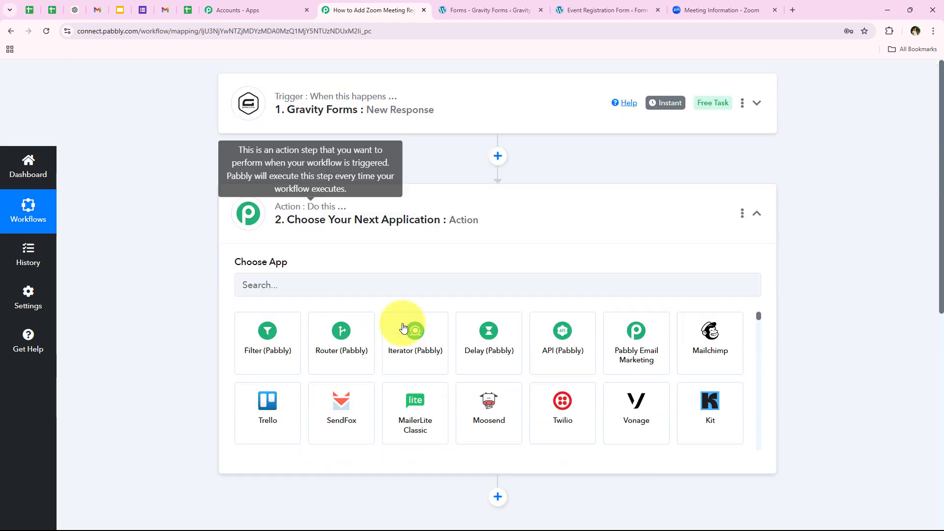
left_click(334, 272)
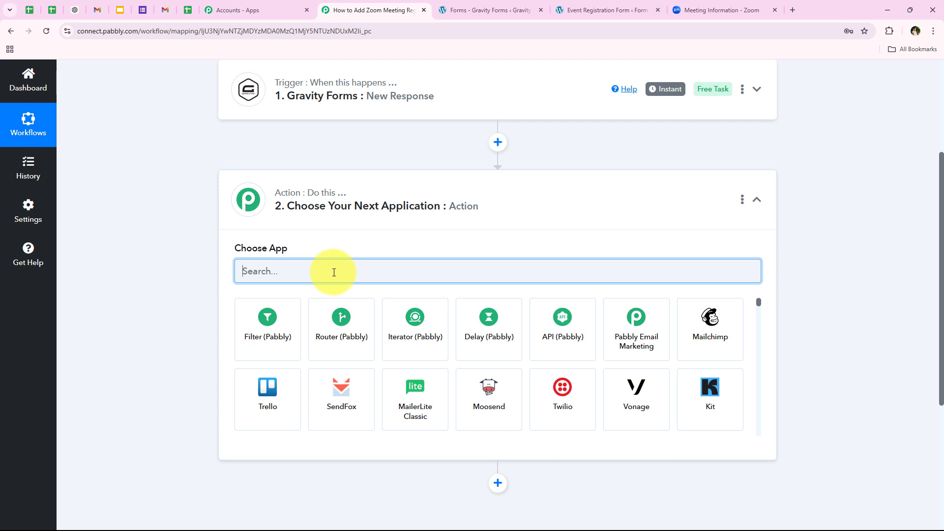
type("Zoom")
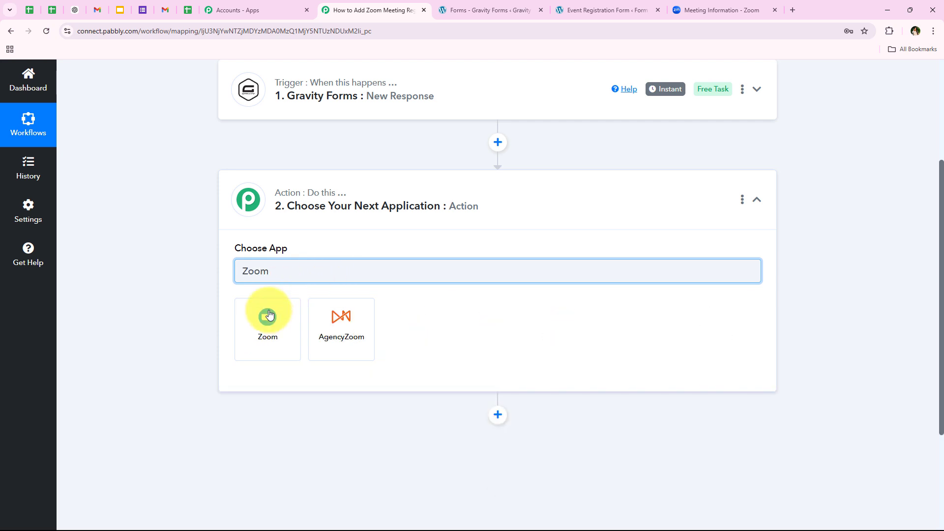
left_click(268, 320)
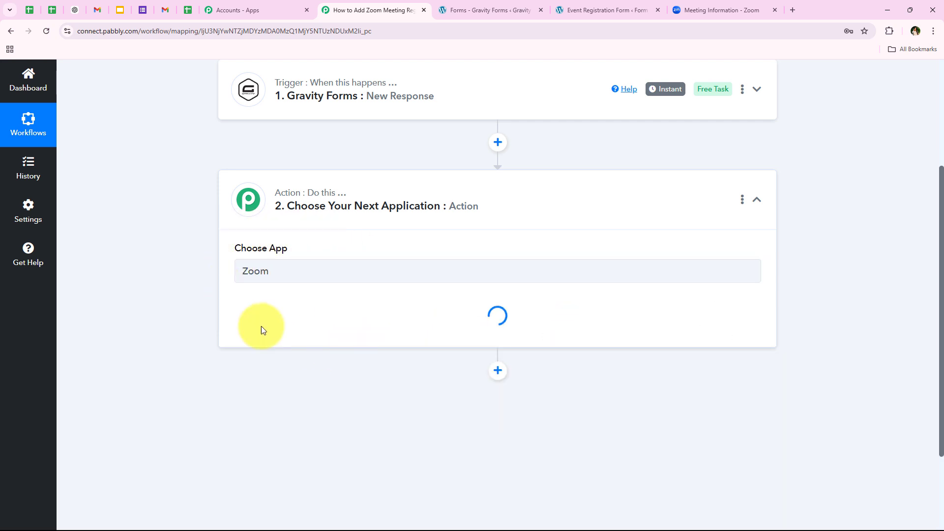
left_click_drag(235, 300, 291, 302)
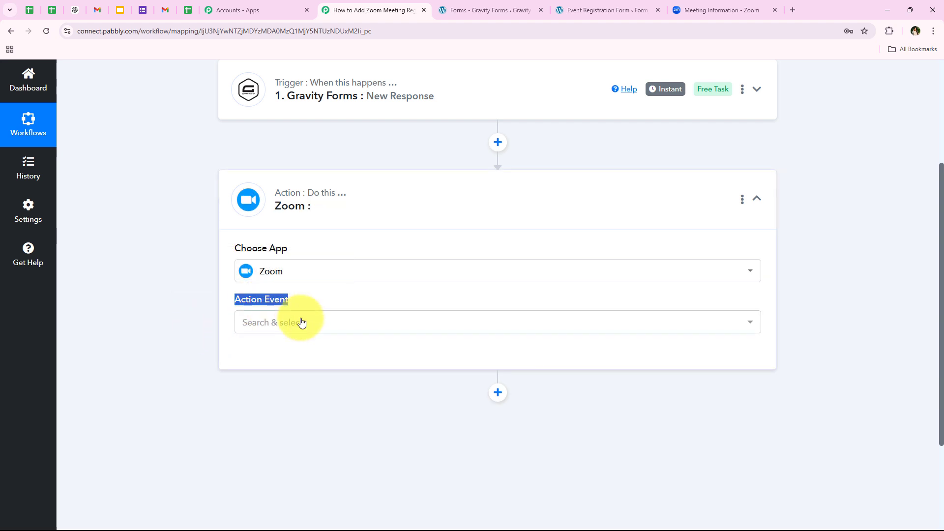
left_click(300, 322)
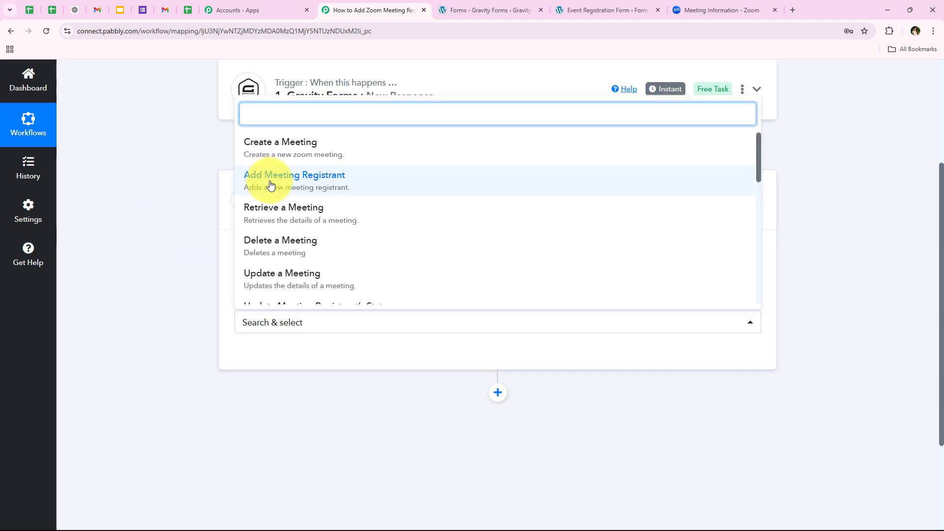
left_click(367, 178)
Step: Add and authorize a new Zoom connection, Zoom #3, for the action step
left_click(270, 365)
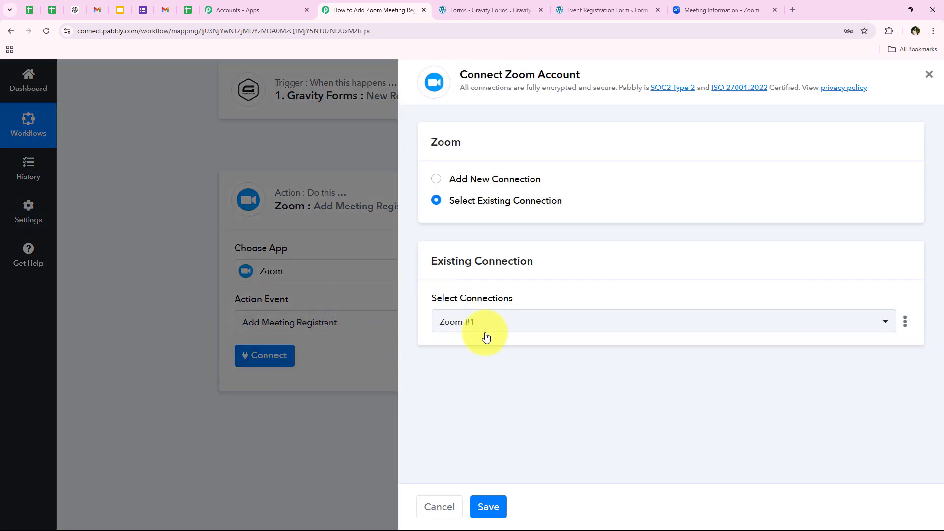
left_click(508, 181)
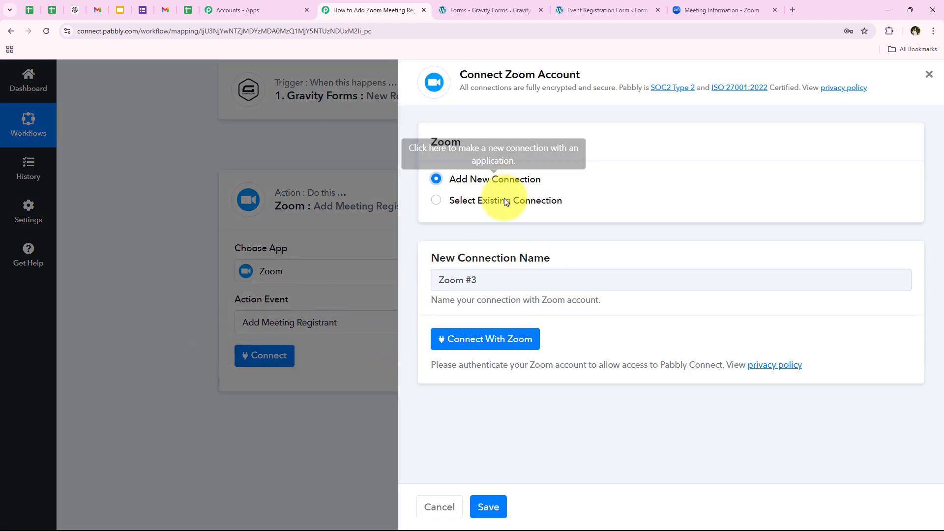
left_click(503, 198)
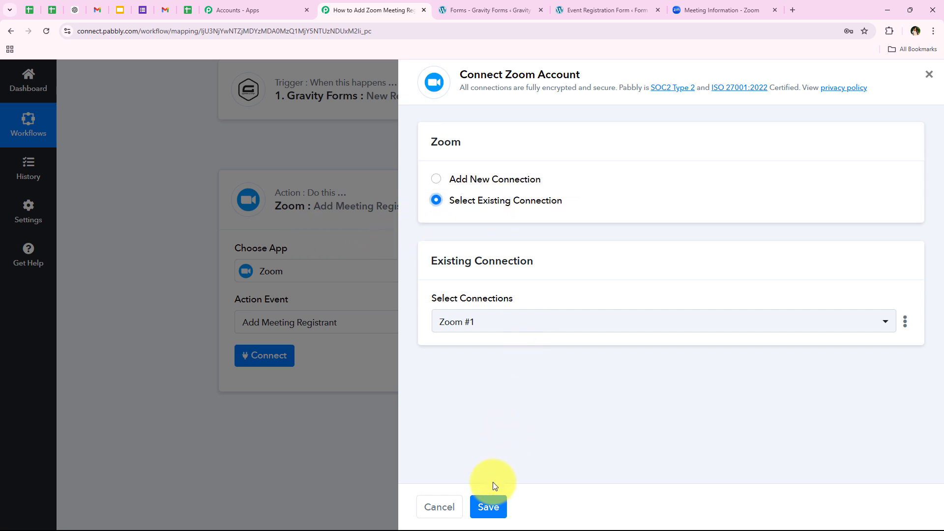
left_click(476, 180)
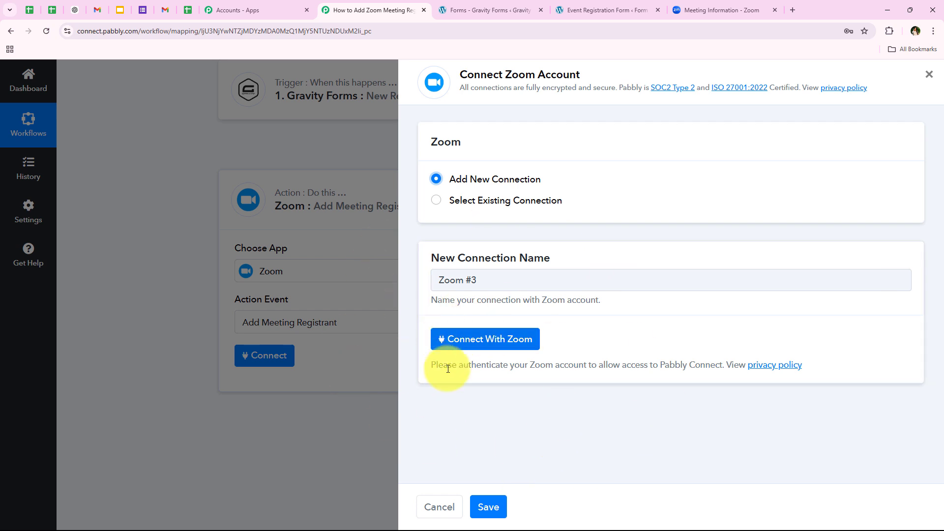
left_click(508, 339)
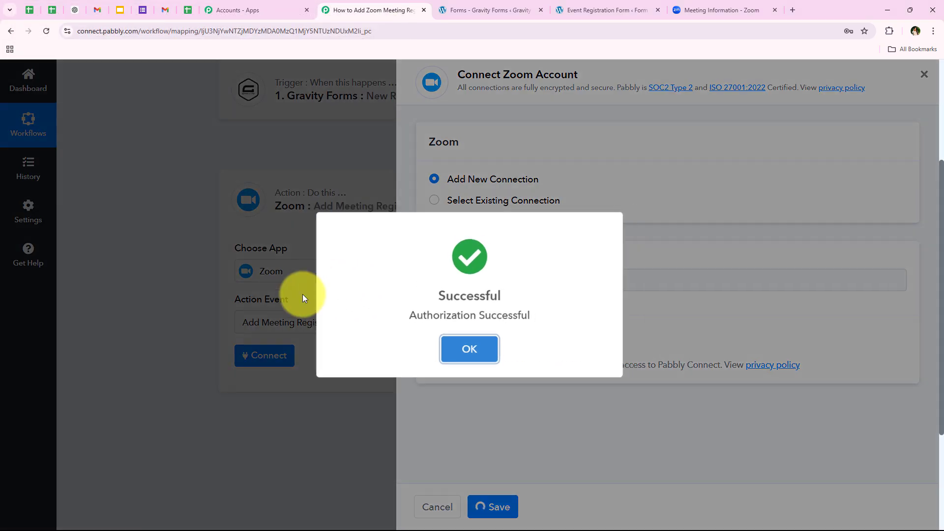
left_click(484, 344)
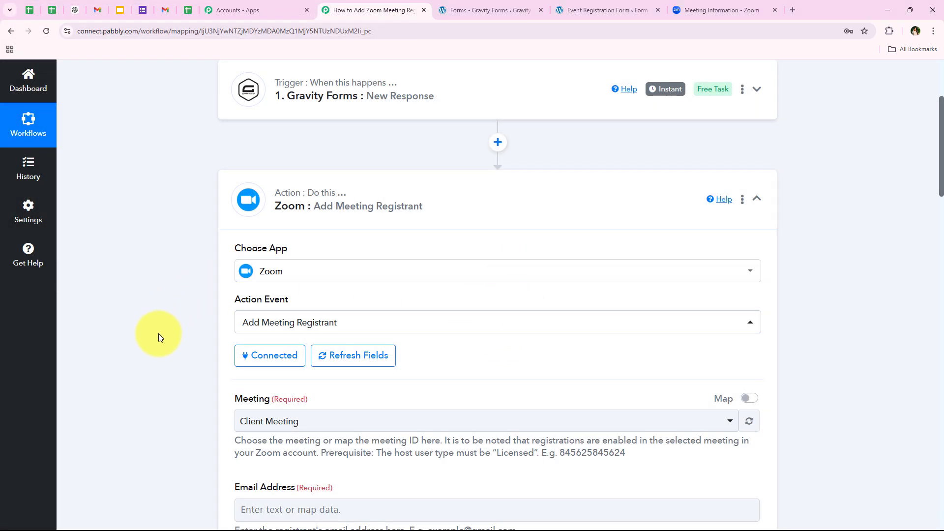
Step: Check the meeting's registration page in Zoom, then return to the Pabbly workflow
scroll(165, 343, "down", 2)
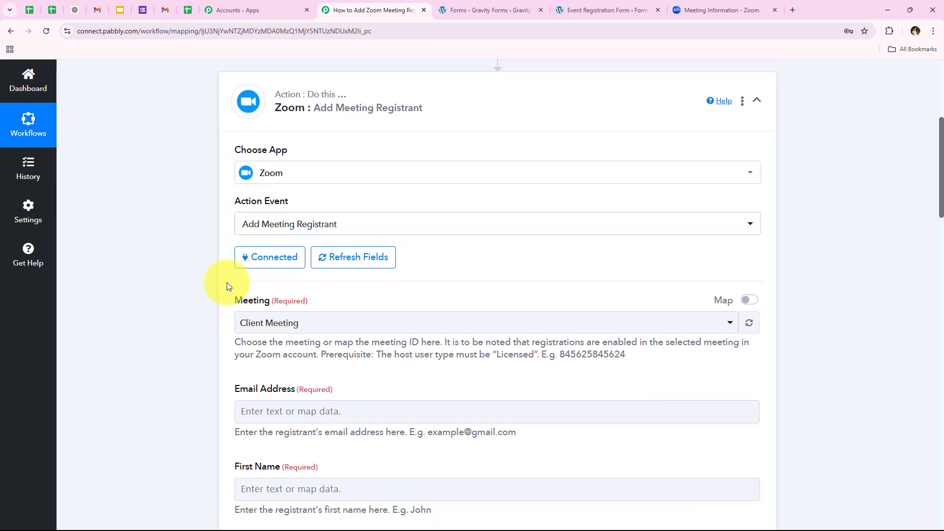
scroll(226, 285, "down", 1)
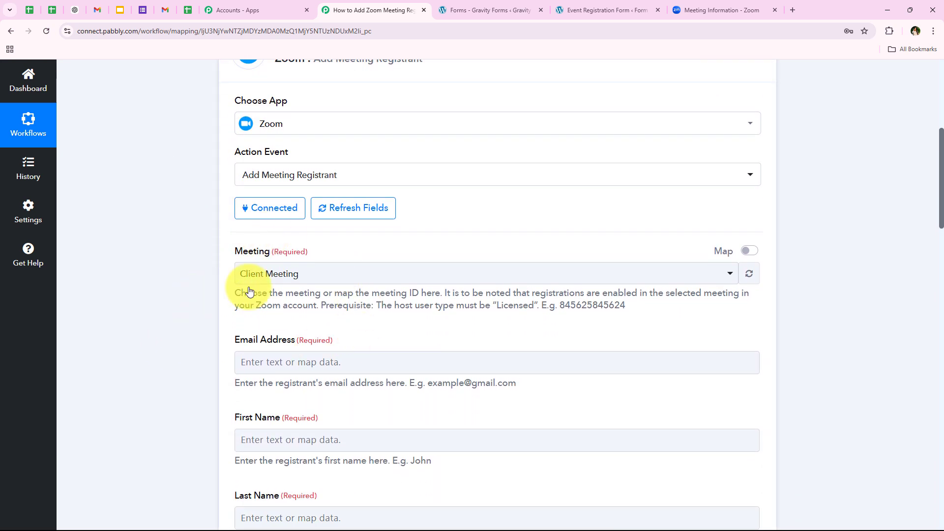
left_click(691, 4)
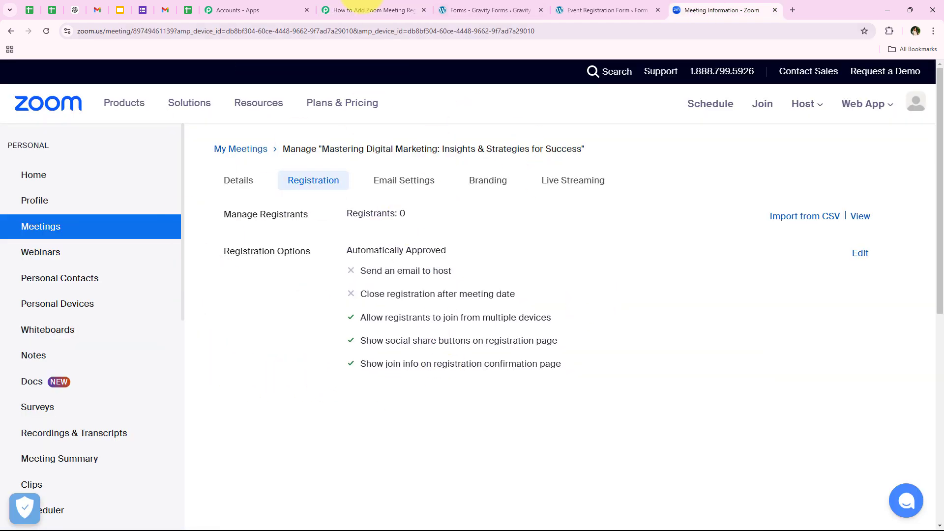
left_click(337, 4)
Step: Select 'Mastering Digital Marketing: Insights & Strategies for Success' in the Meeting dropdown
scroll(128, 328, "down", 1)
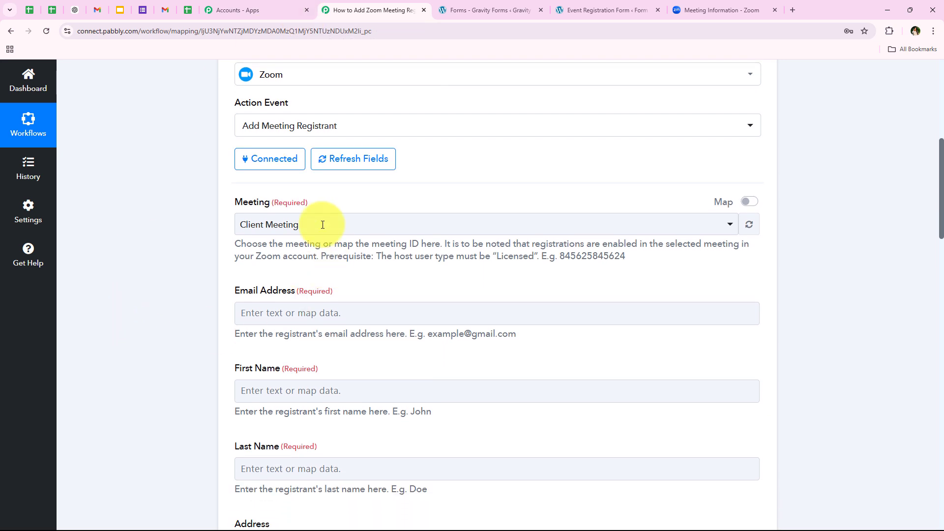
double_click(252, 203)
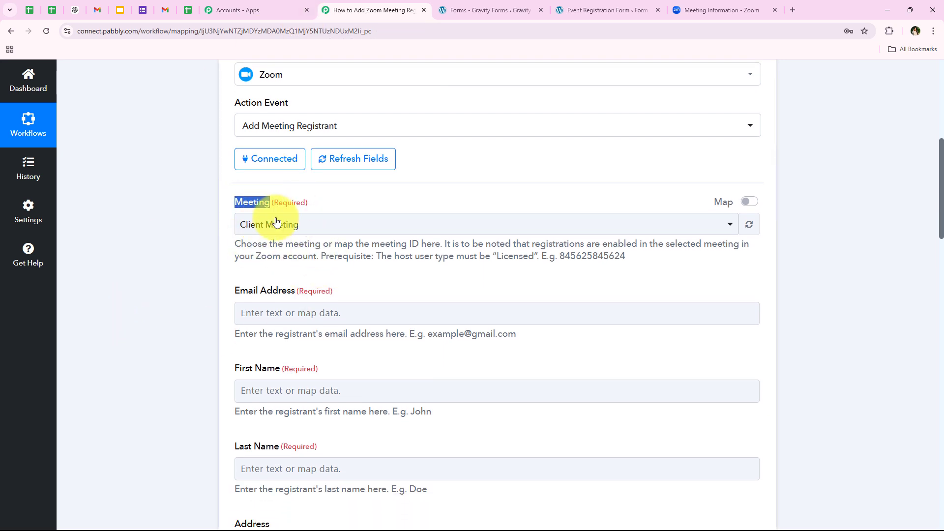
scroll(199, 236, "up", 1)
scroll(245, 236, "up", 2)
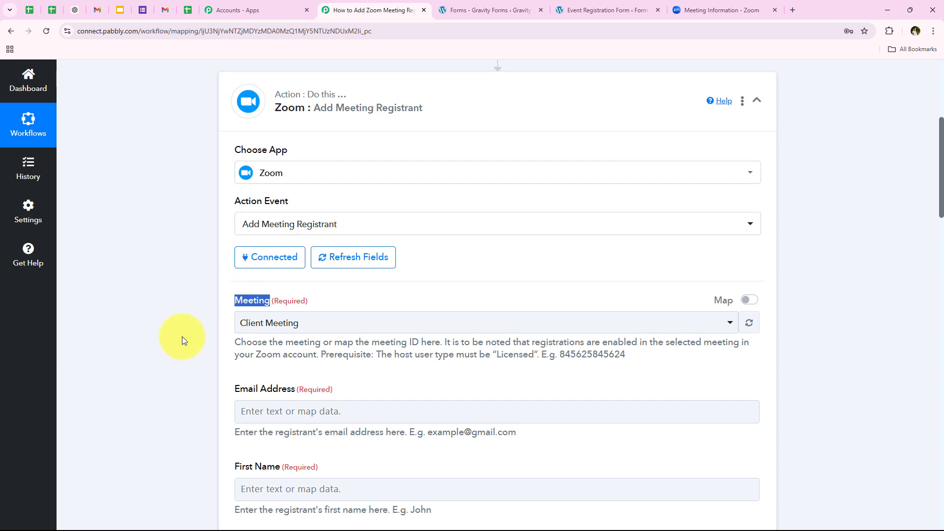
scroll(235, 285, "down", 2)
left_click(295, 226)
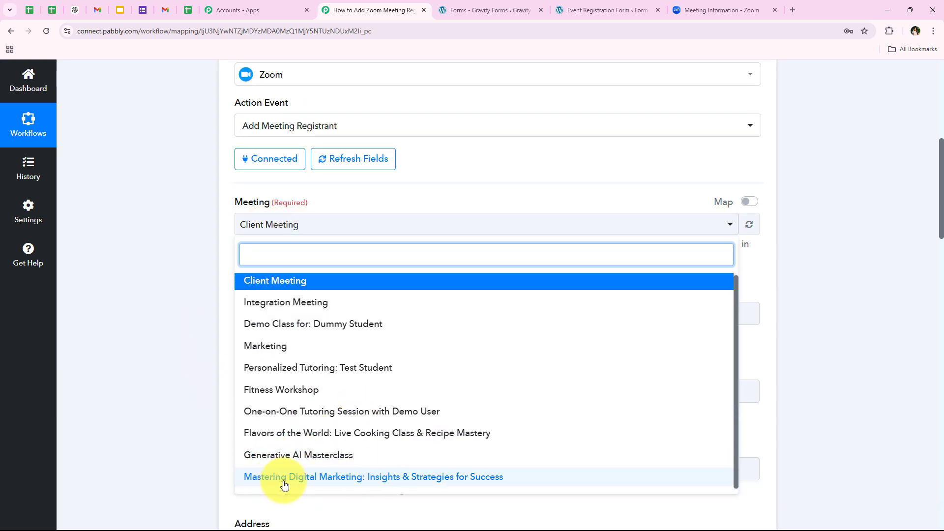
left_click(413, 484)
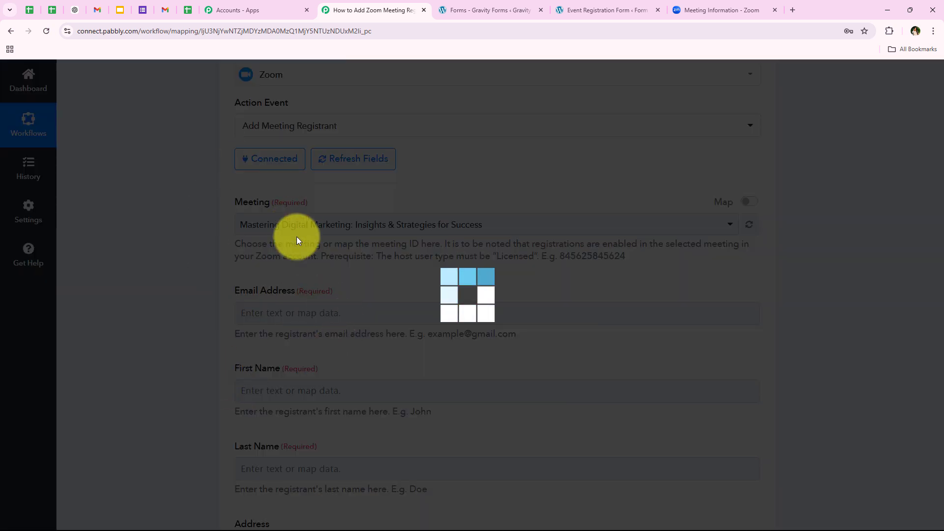
scroll(260, 290, "down", 2)
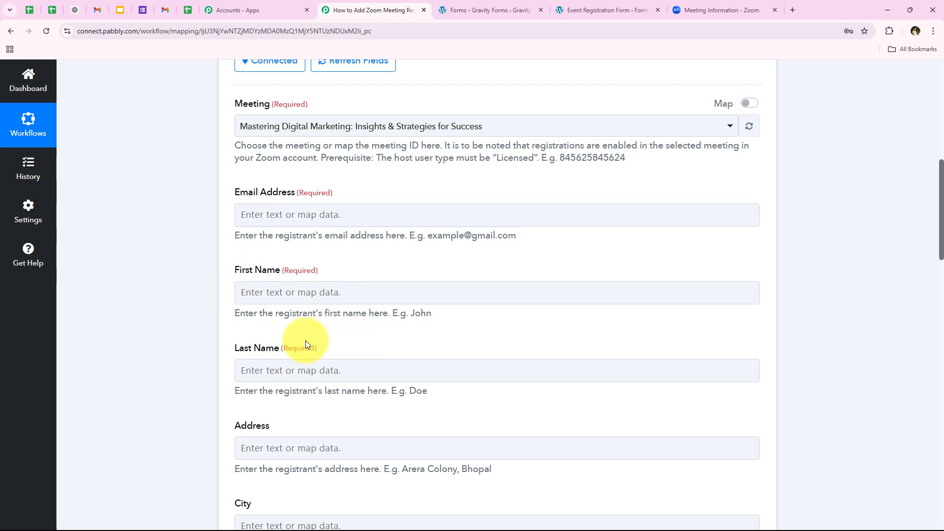
scroll(234, 337, "down", 7)
scroll(227, 346, "up", 5)
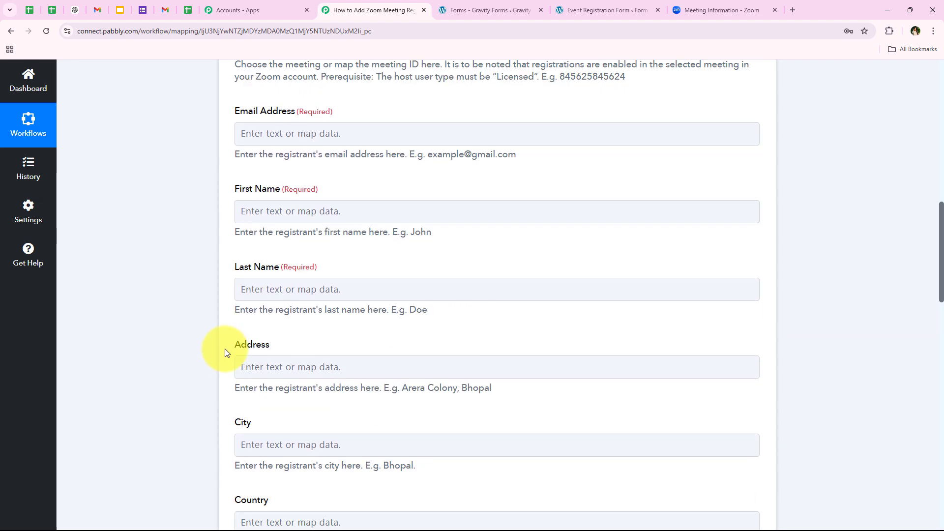
scroll(225, 350, "up", 1)
Step: Map the Gravity Forms response's email entry (1. 2) into the Zoom Email Address field
left_click(234, 406)
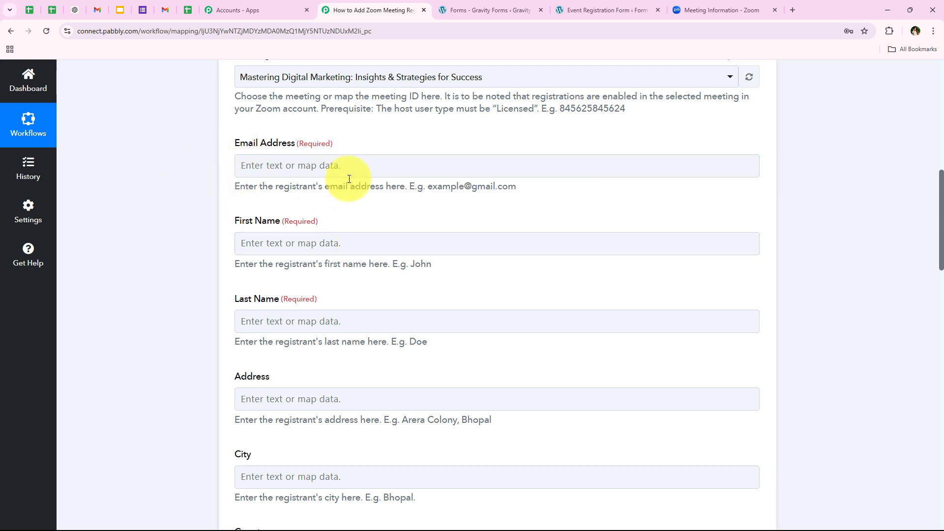
left_click(253, 165)
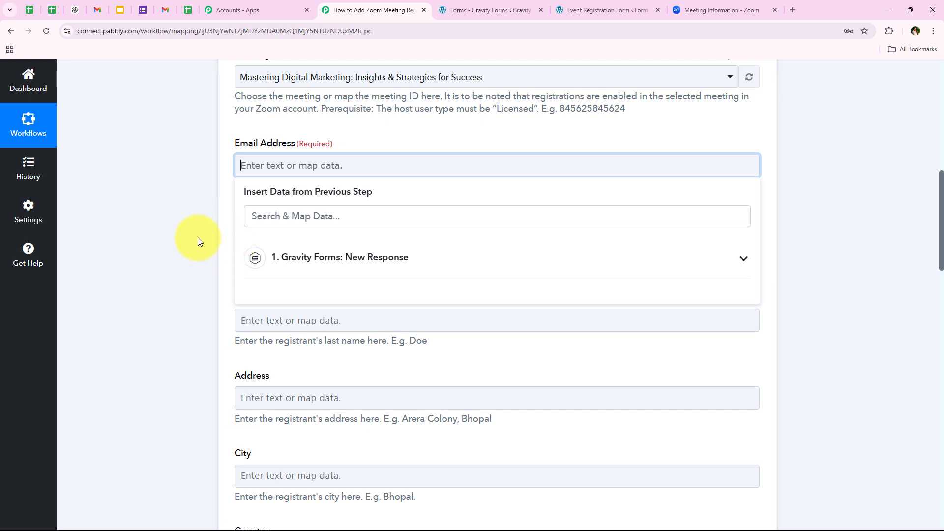
left_click(320, 259)
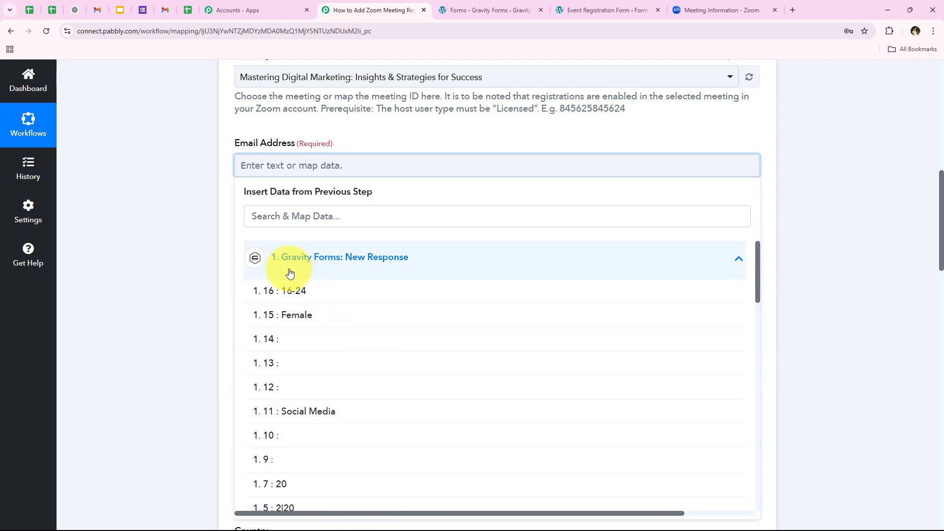
left_click(290, 271)
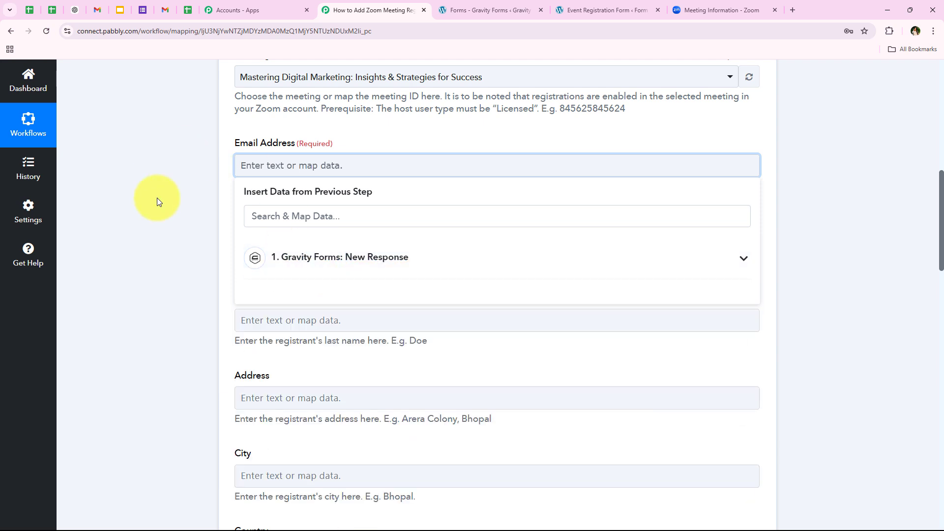
left_click(277, 157)
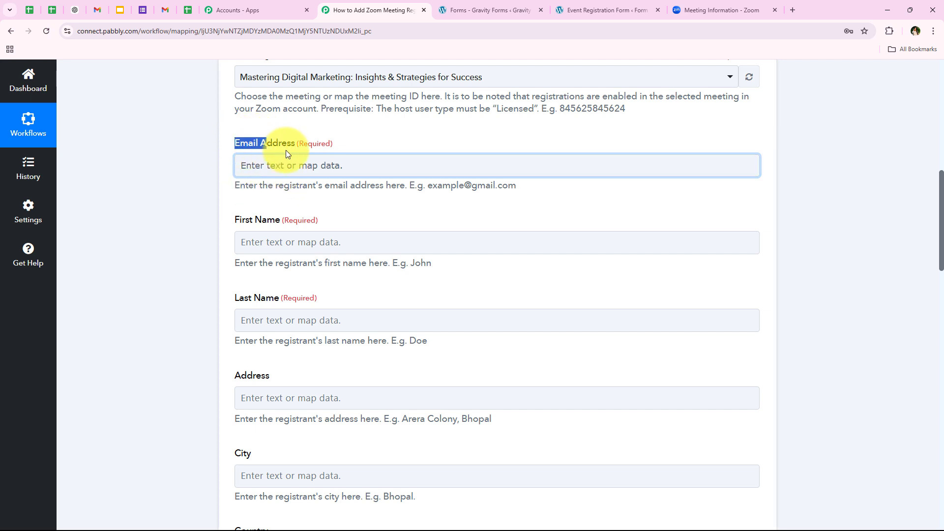
left_click(289, 166)
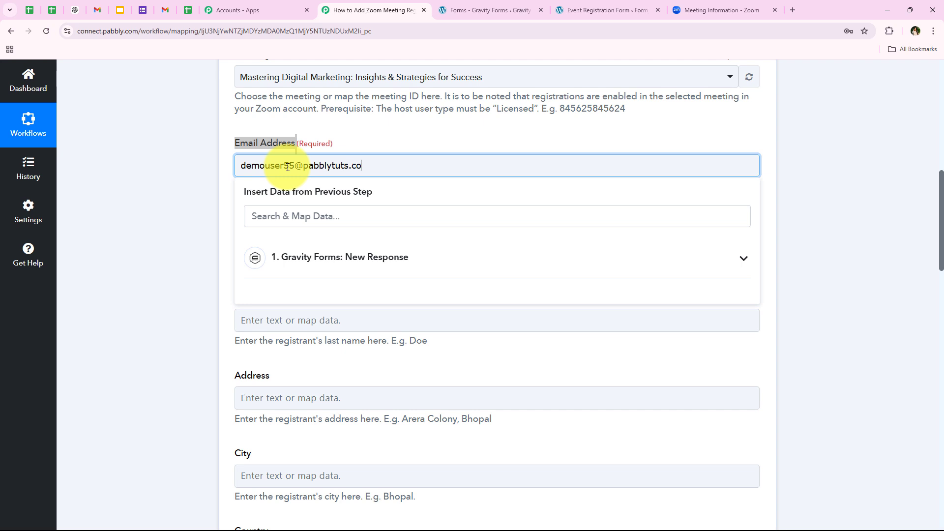
left_click_drag(385, 165, 239, 183)
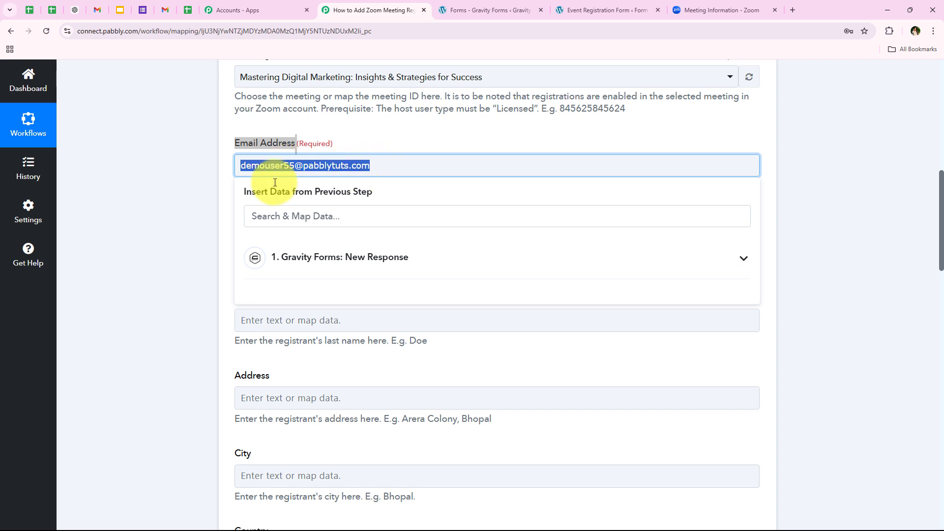
left_click(330, 207)
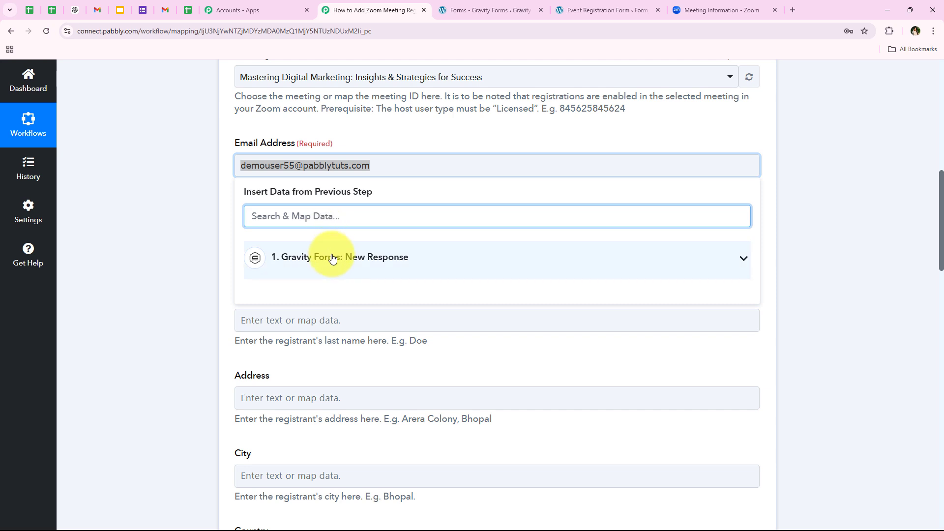
left_click(332, 253)
scroll(333, 259, "down", 2)
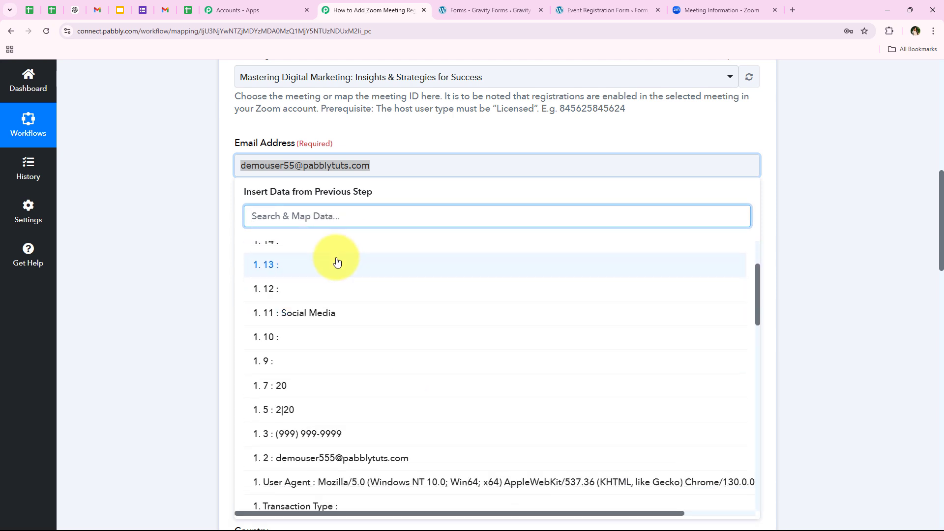
scroll(387, 394, "down", 2)
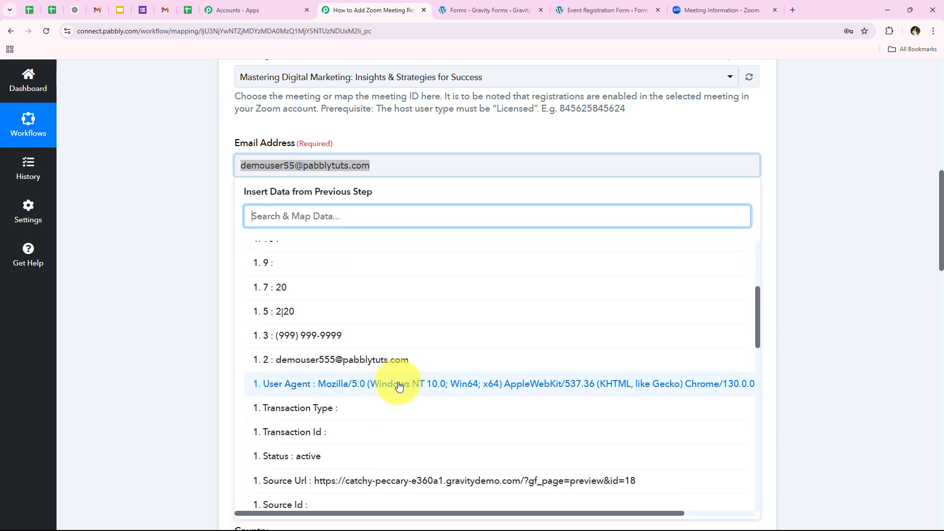
left_click(362, 362)
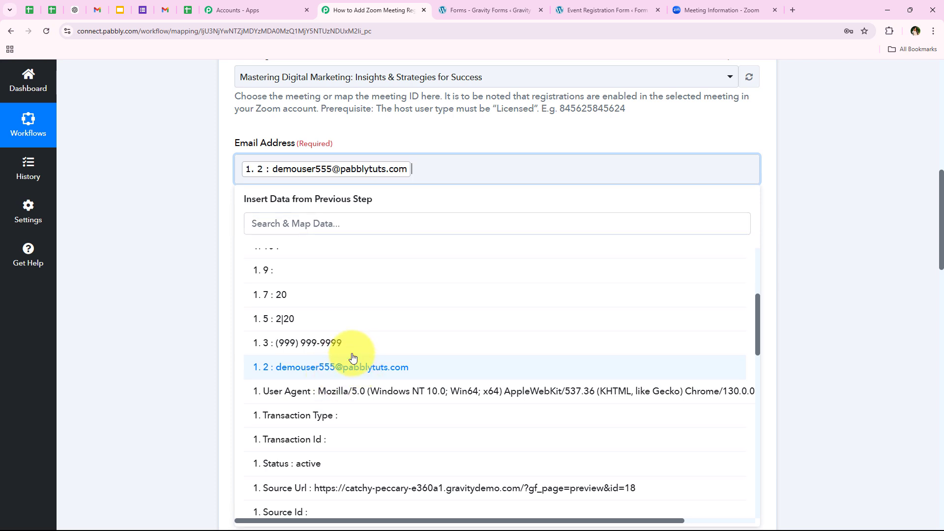
left_click(205, 220)
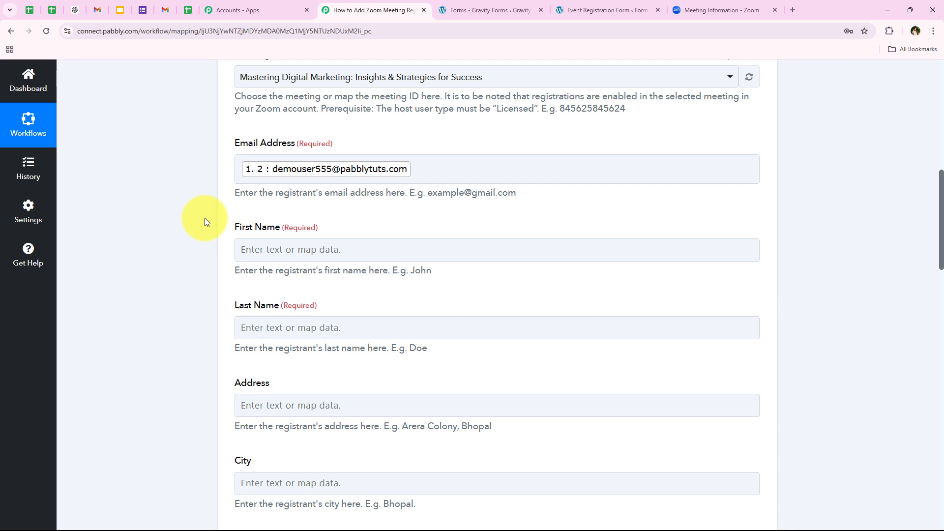
Step: Map the form's Demo and User answers into First Name and Last Name
scroll(137, 274, "down", 1)
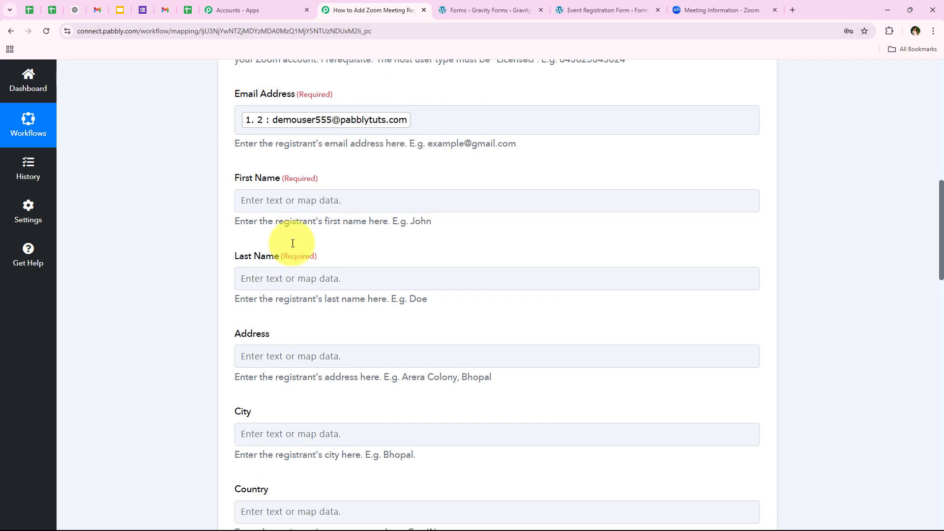
left_click(300, 209)
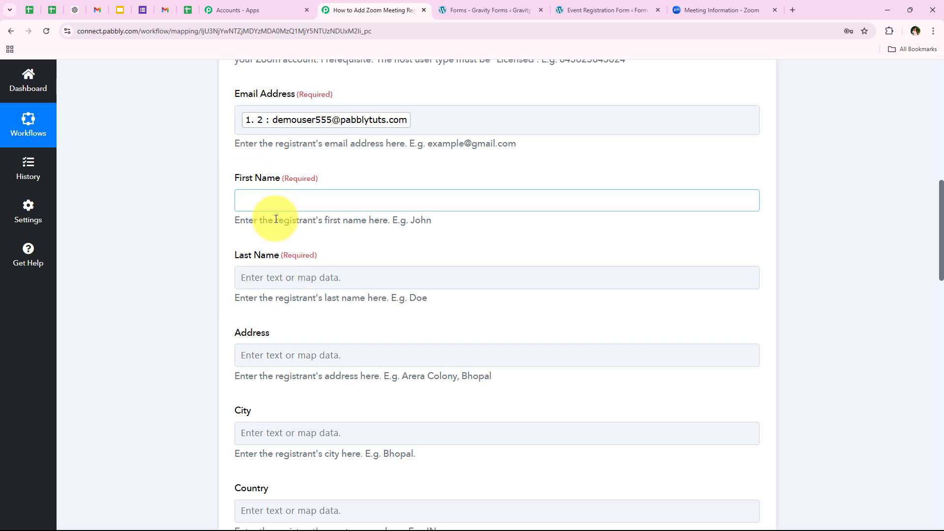
type("de")
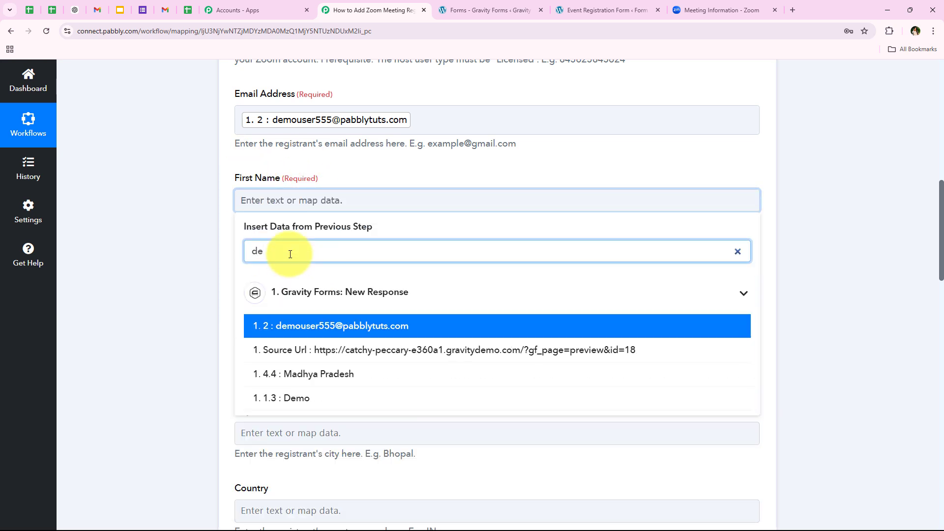
left_click(419, 404)
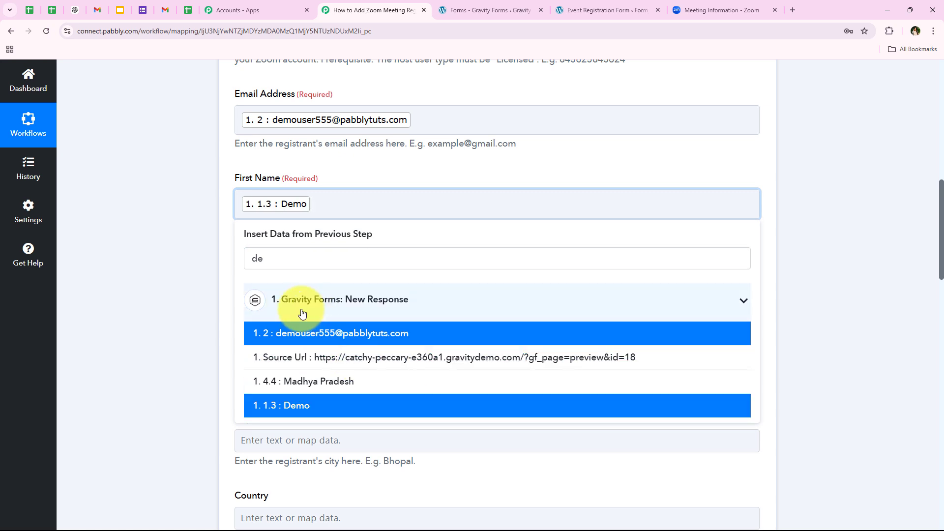
left_click(187, 270)
scroll(184, 269, "down", 2)
left_click(246, 186)
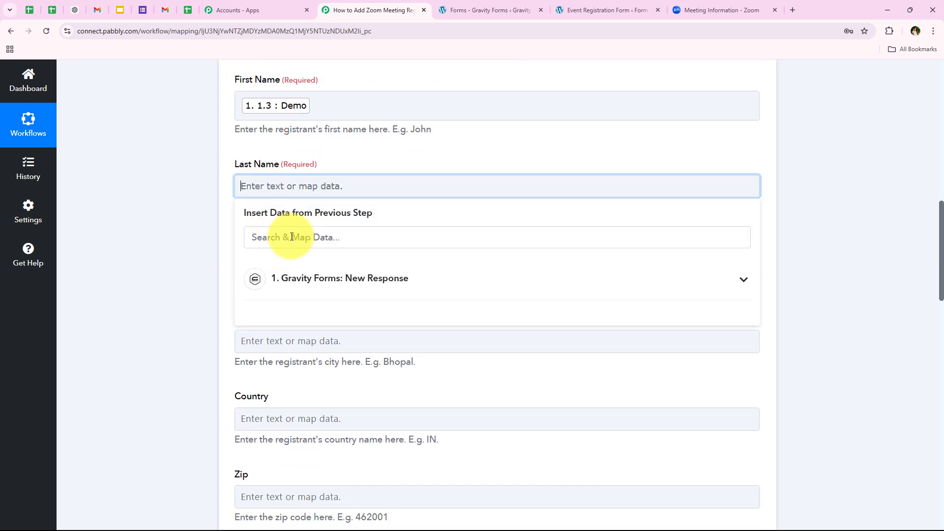
left_click(292, 237)
type("last")
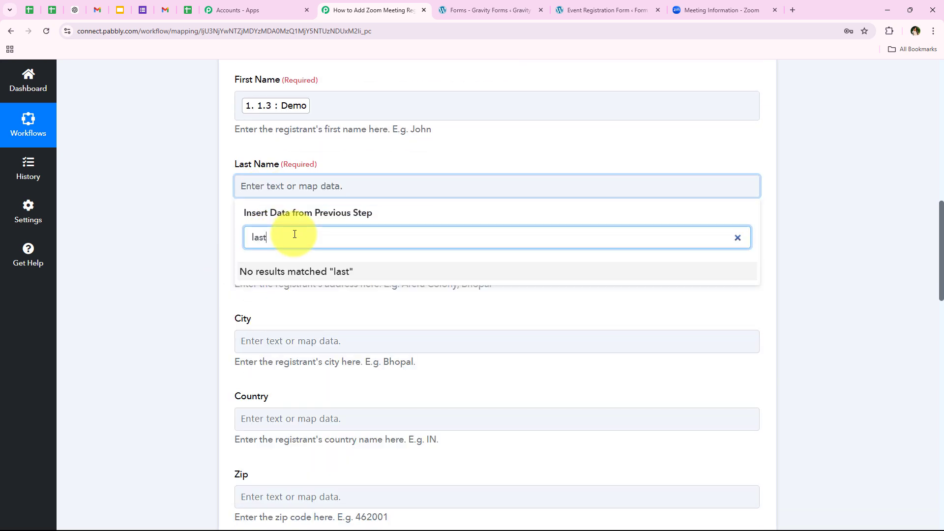
key("BackSpace")
key("BackSpace")
key("BackSpace")
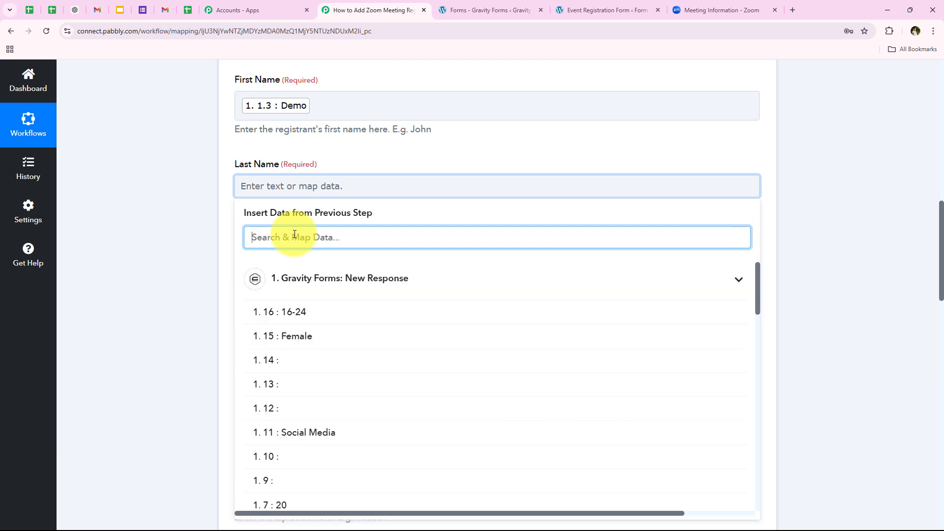
type("us")
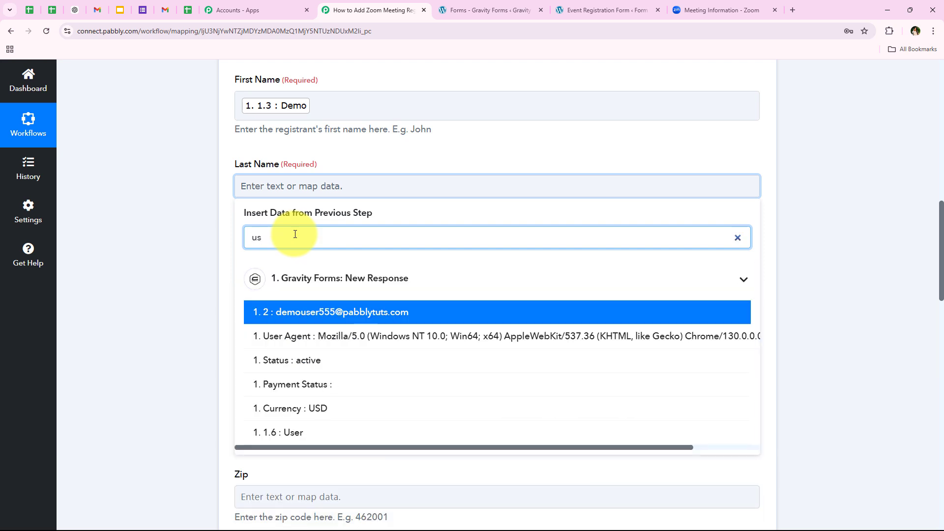
left_click(327, 433)
Step: Map New Street into Address and bhopal into City
scroll(173, 316, "down", 2)
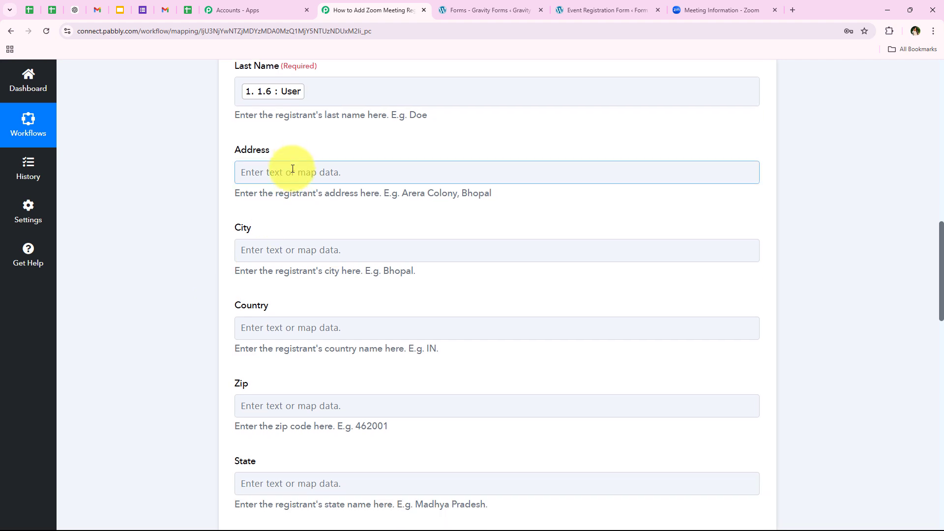
left_click(239, 170)
left_click(323, 266)
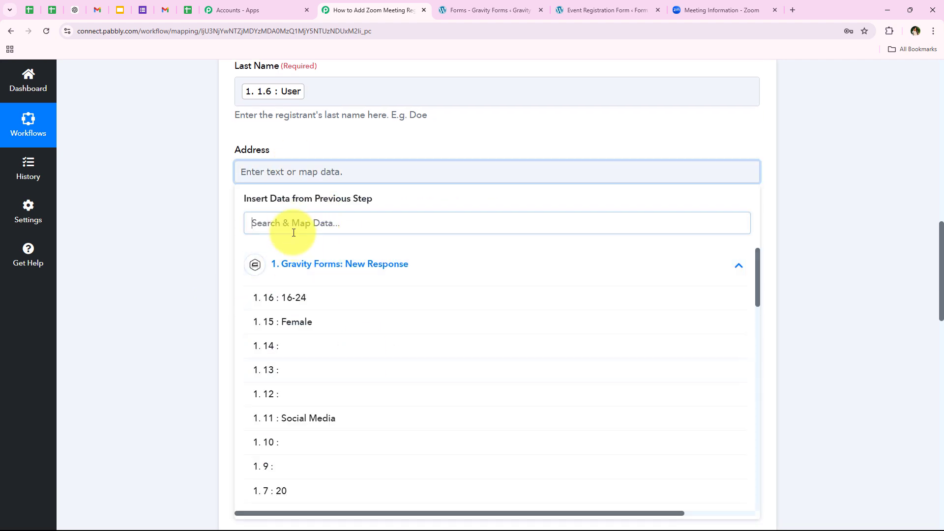
left_click(294, 231)
type("new")
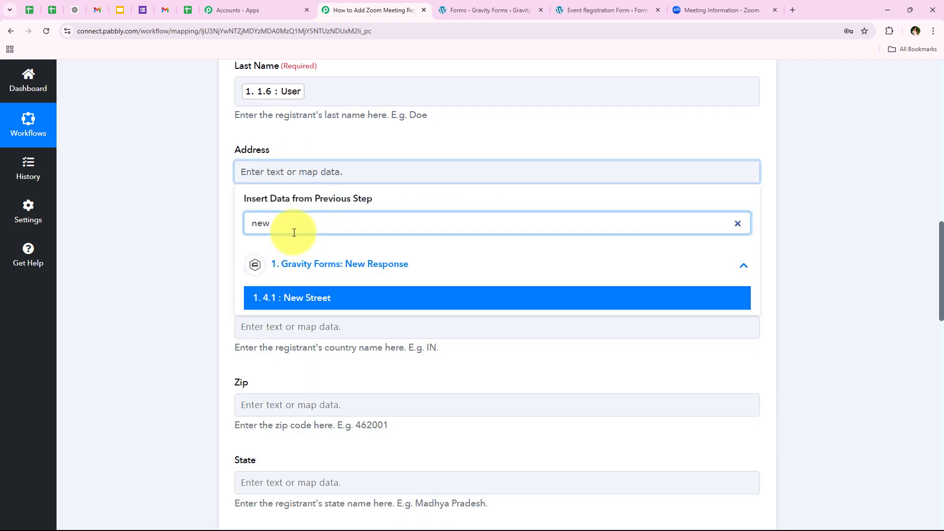
left_click(284, 296)
left_click(256, 260)
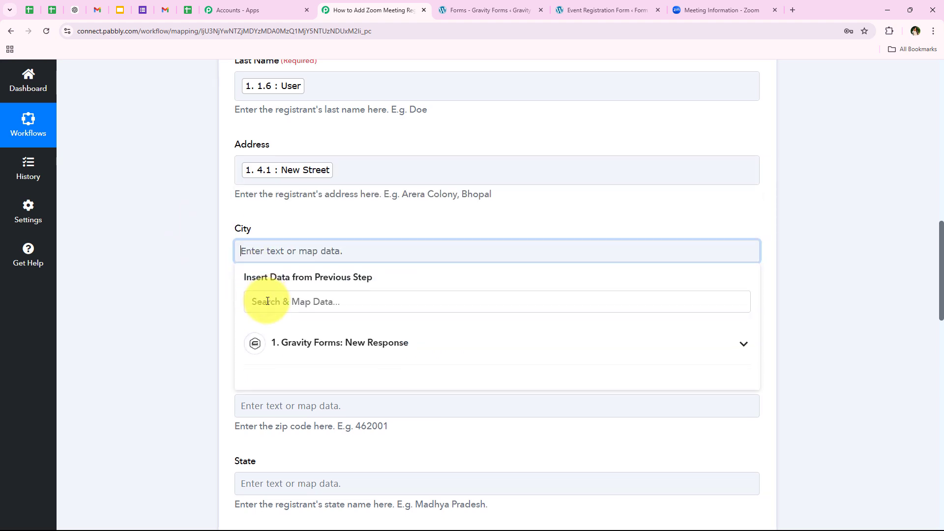
scroll(267, 301, "down", 1)
left_click(282, 269)
type("bh")
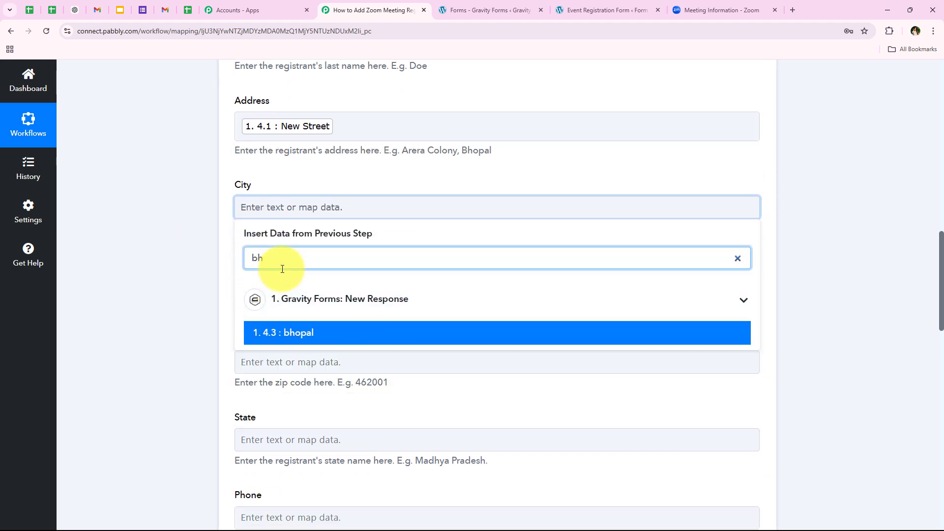
left_click(299, 320)
left_click(309, 296)
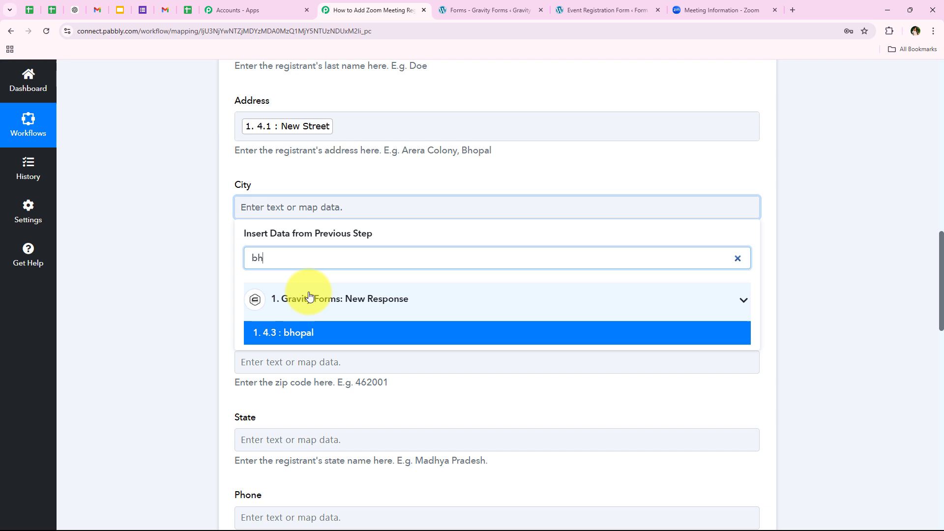
left_click(301, 320)
Step: Map the form's India answer into the Country field
scroll(275, 256, "down", 1)
left_click(301, 240)
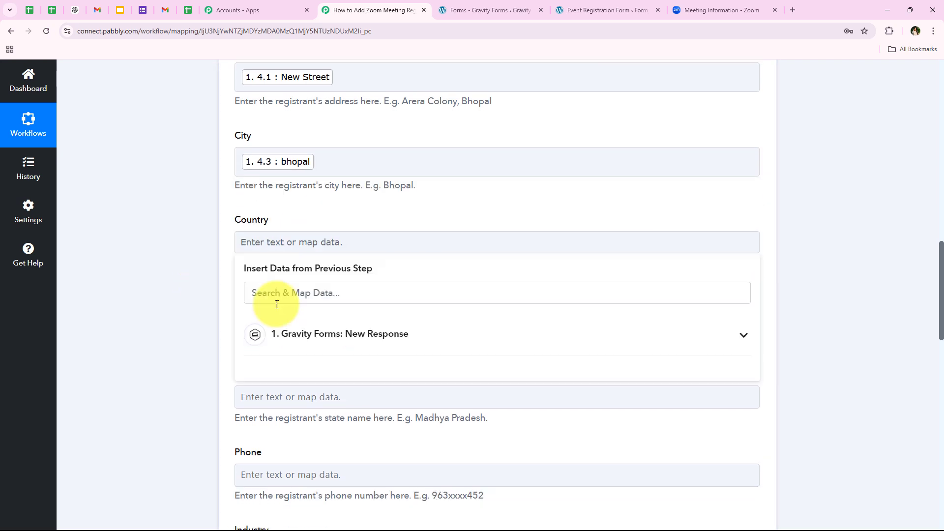
left_click(278, 304)
type("cou")
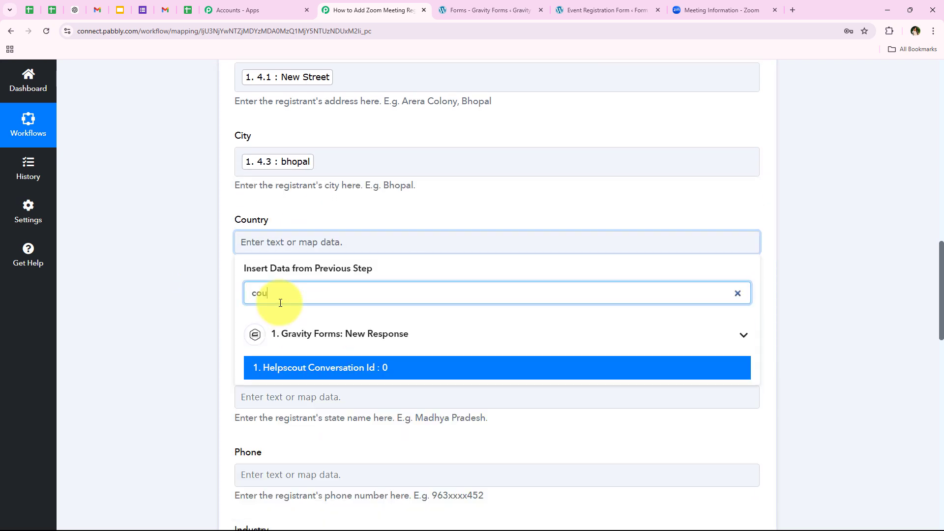
key("BackSpace")
key("BackSpace")
key("BackSpace")
type("in")
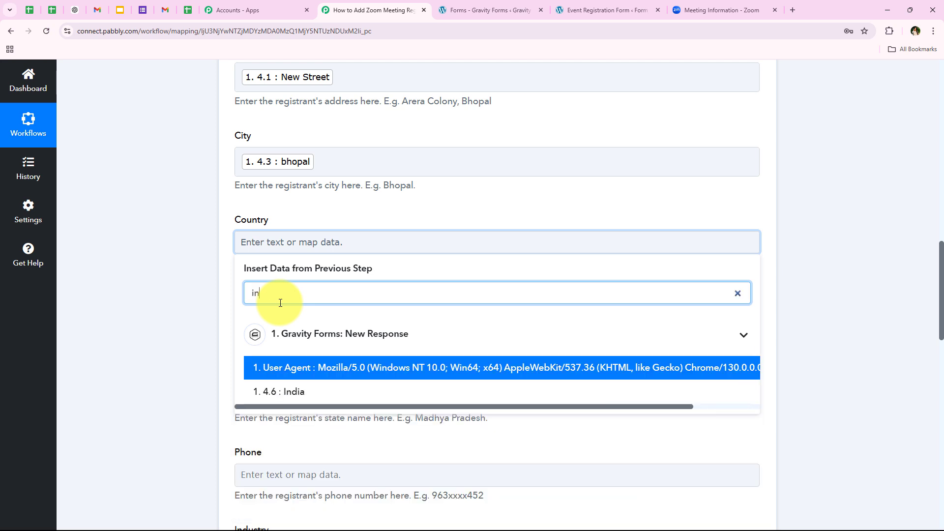
left_click(313, 396)
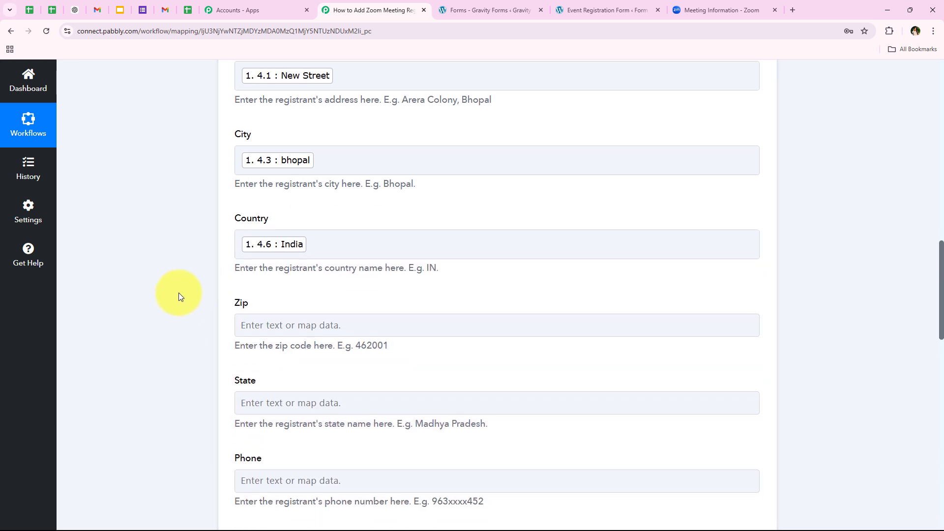
Step: Map the submitted phone number into the Phone field
scroll(212, 298, "down", 2)
scroll(256, 339, "down", 4)
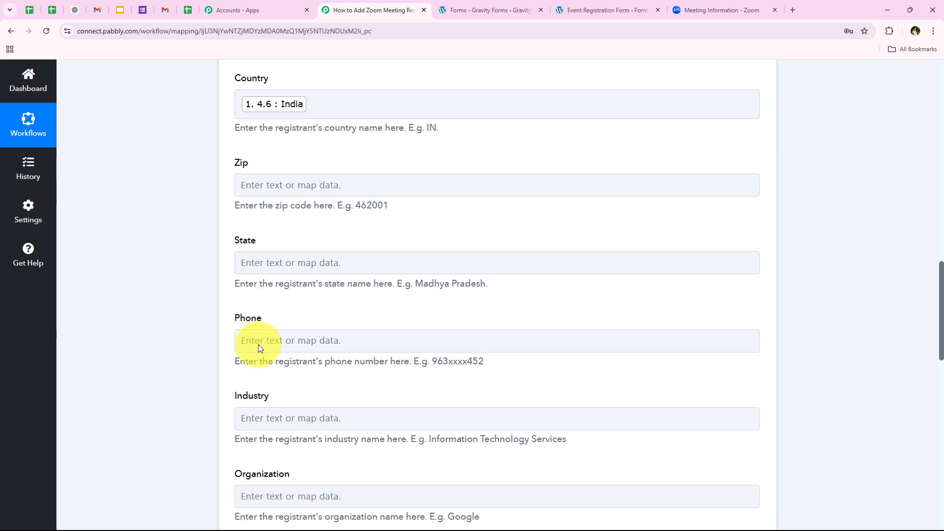
left_click(243, 190)
left_click(273, 239)
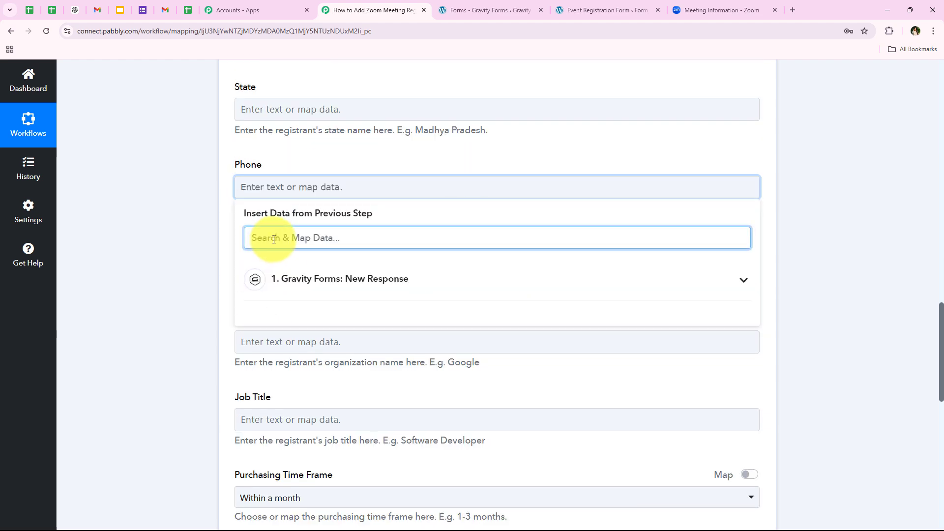
type("99")
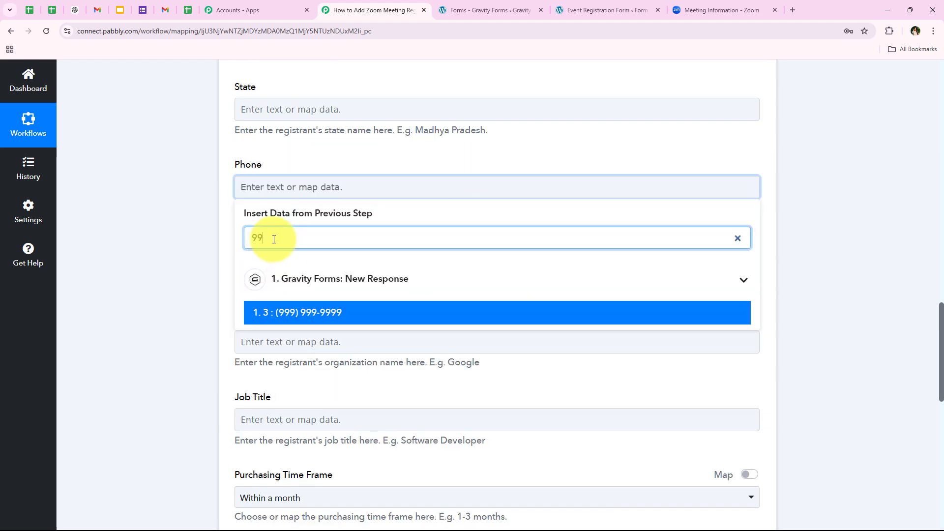
left_click(278, 312)
left_click(186, 302)
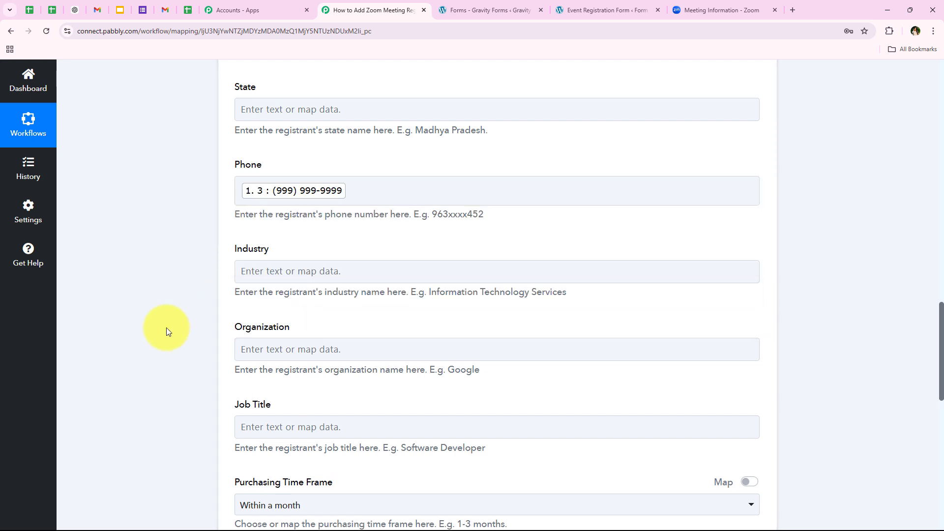
scroll(166, 327, "up", 2)
scroll(265, 403, "down", 1)
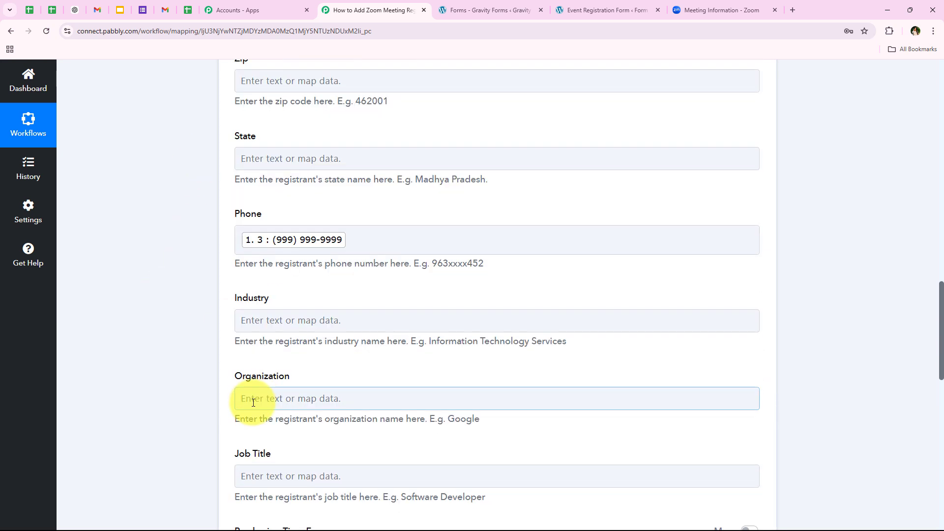
scroll(210, 390, "down", 4)
scroll(208, 391, "down", 3)
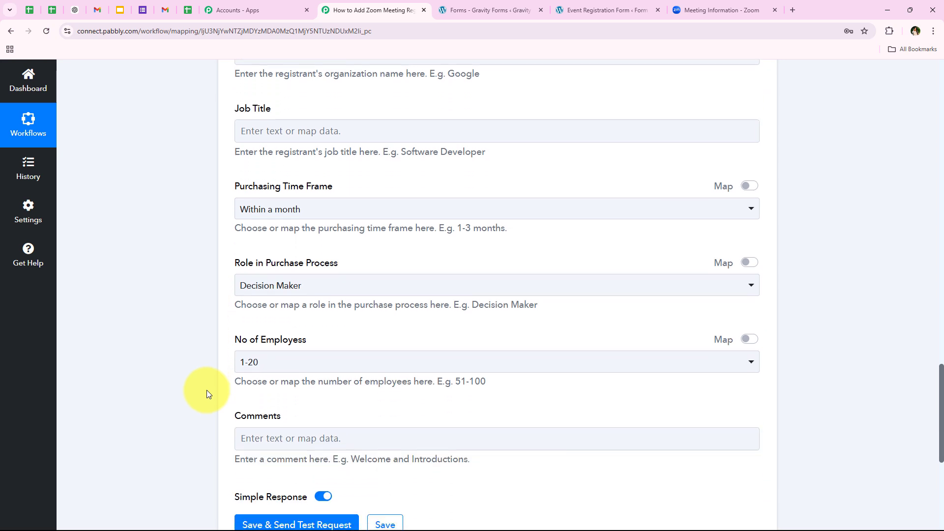
scroll(207, 390, "down", 3)
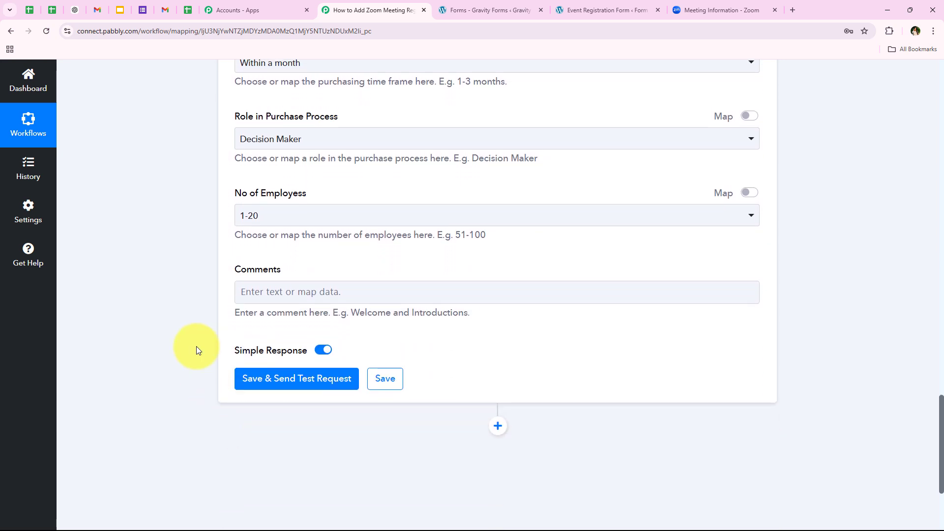
scroll(211, 383, "down", 1)
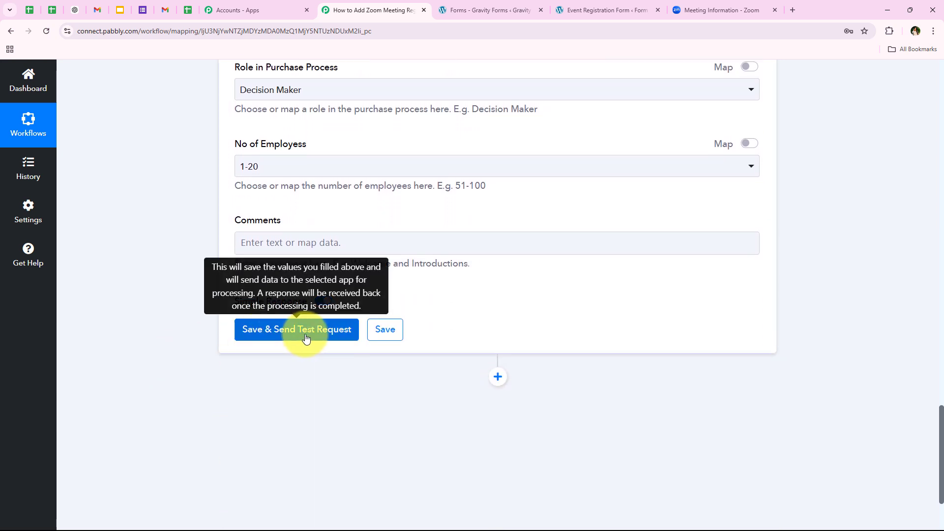
Step: Save and test the step, confirm Zoom returns a registrant ID and join URL, then collapse it
left_click(306, 338)
scroll(285, 263, "down", 2)
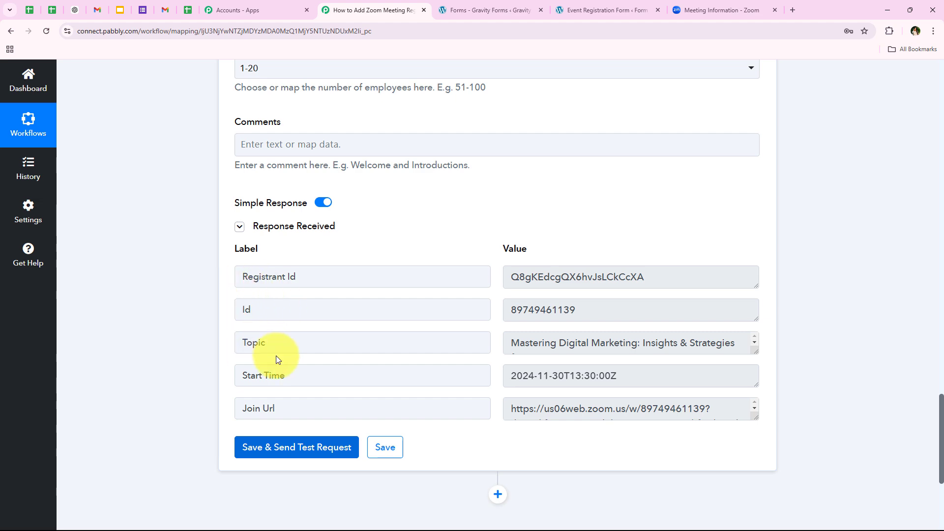
scroll(143, 98, "up", 1)
scroll(143, 97, "up", 10)
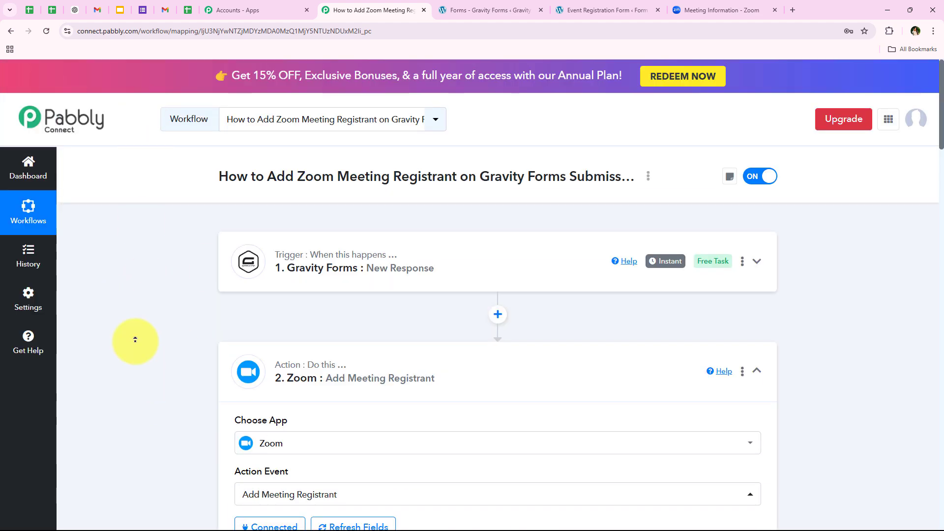
left_click(266, 347)
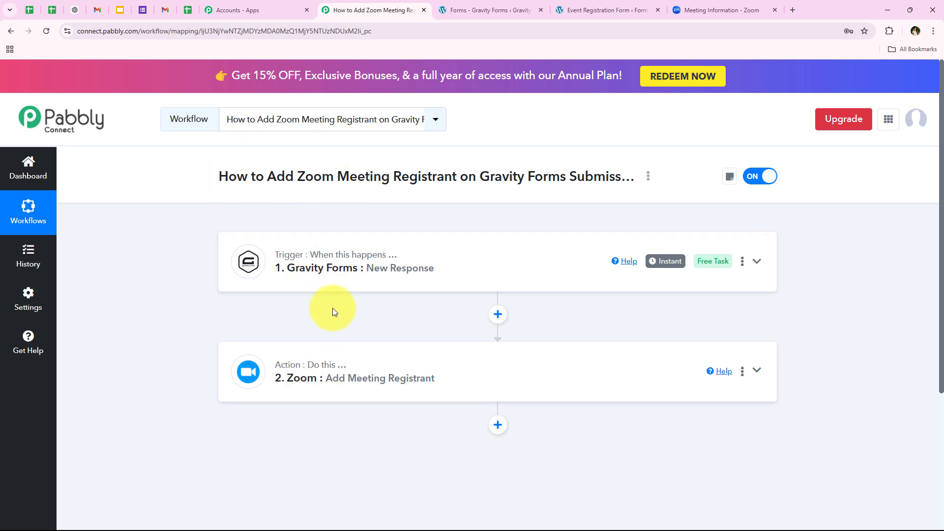
Step: Confirm the Zoom meeting's registrants rose from 0 to 1, view the registrant, then return to Pabbly
left_click(715, 5)
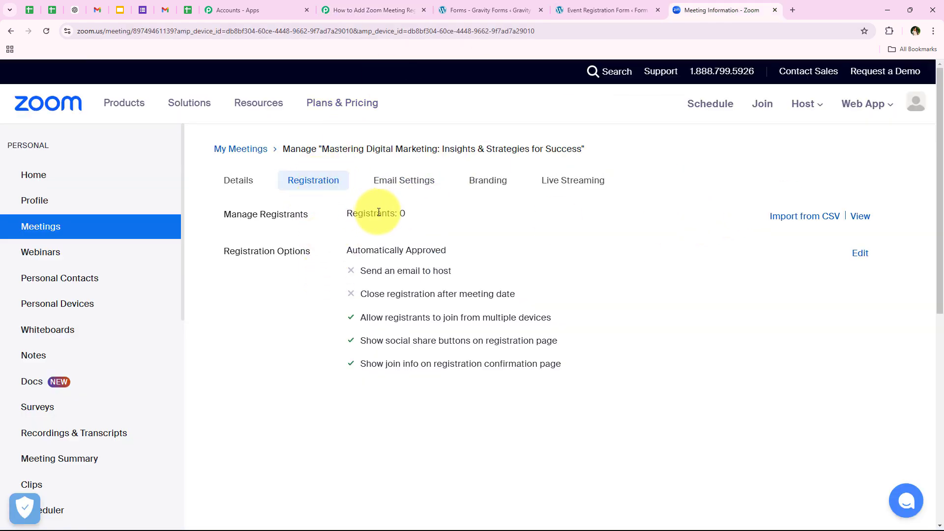
left_click_drag(386, 217, 405, 216)
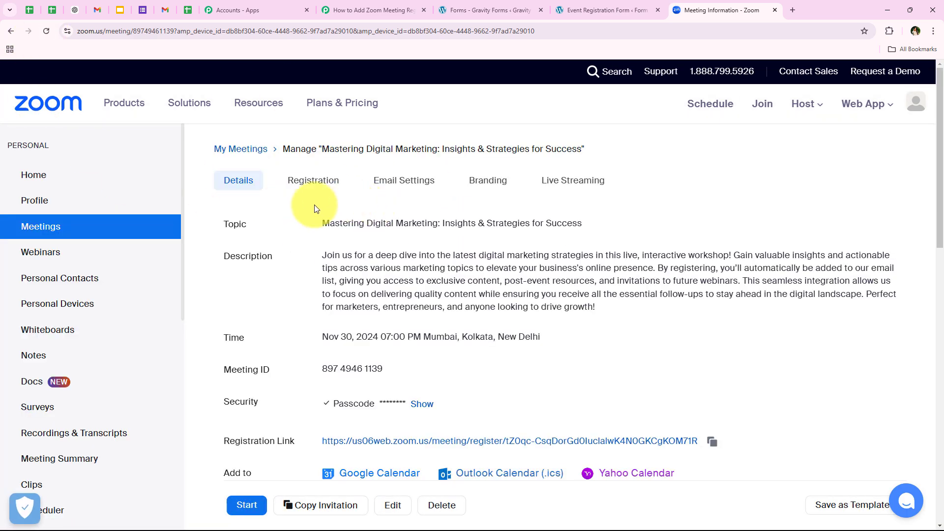
left_click(313, 184)
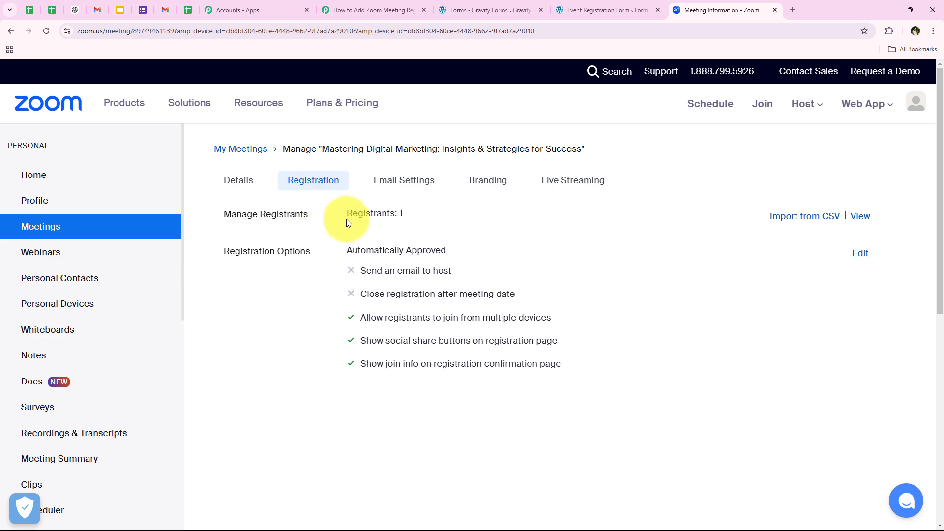
left_click_drag(346, 219, 485, 234)
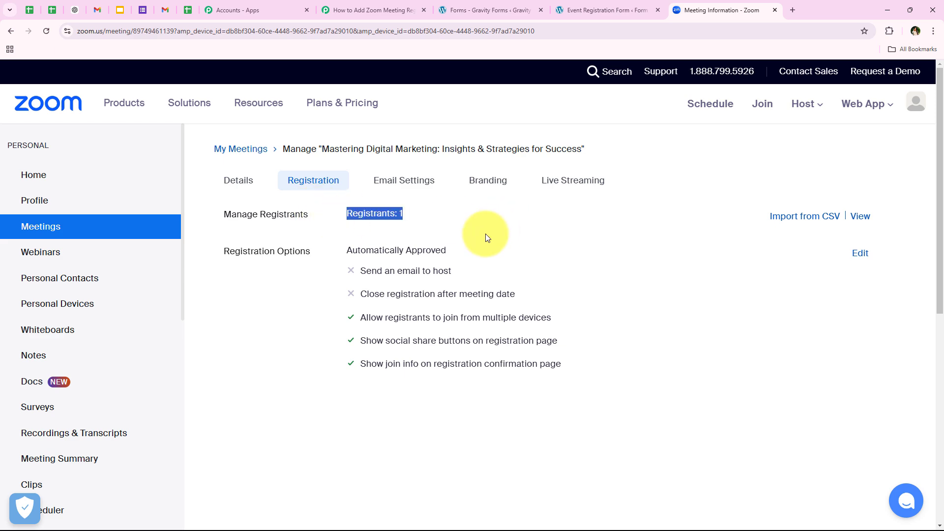
left_click(867, 217)
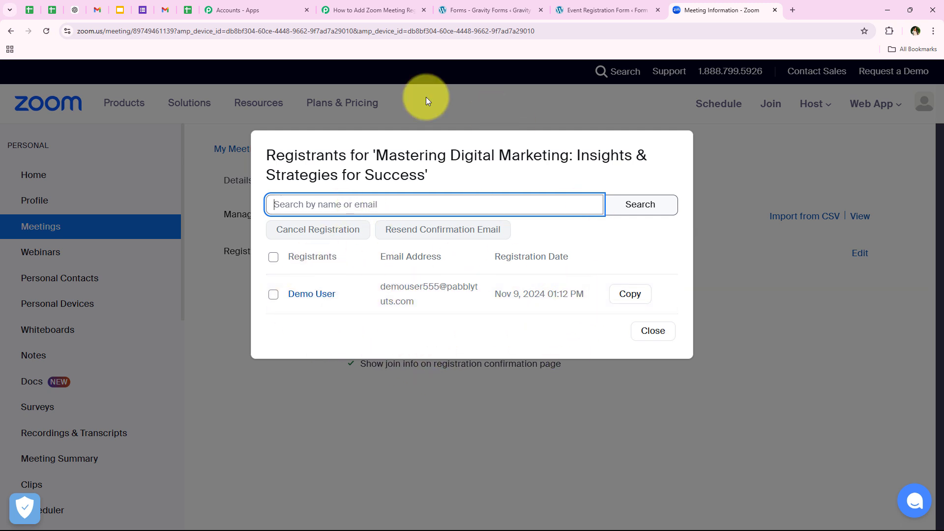
left_click(366, 4)
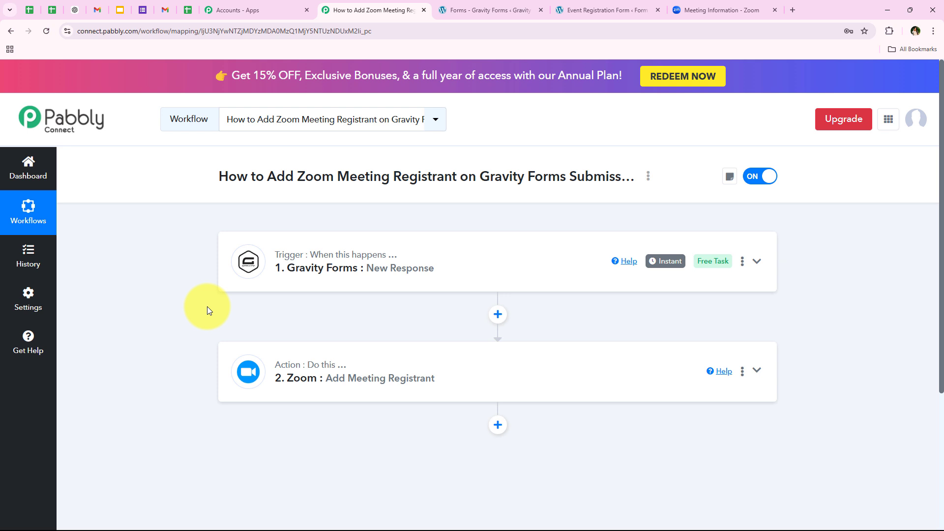
Step: Autofill the form's contact details and phone number, then go to step 2
left_click(648, 8)
scroll(284, 253, "down", 2)
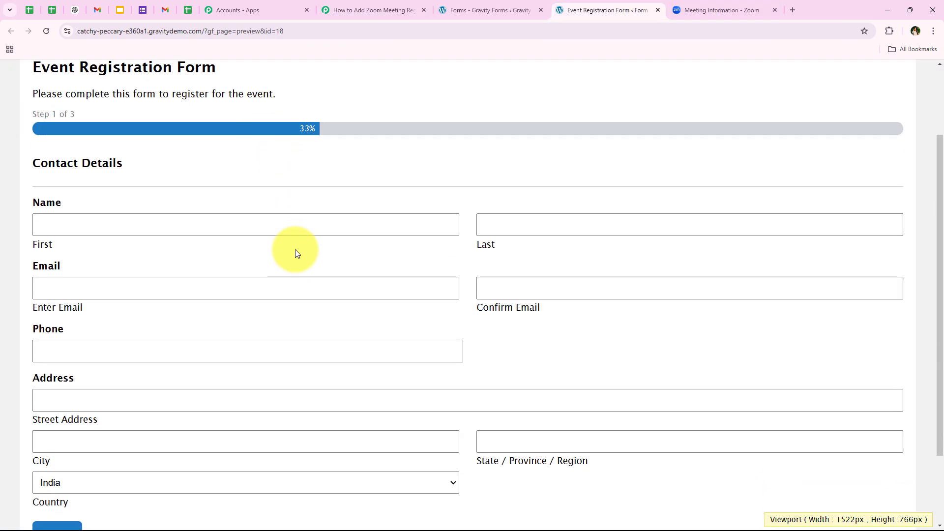
scroll(390, 275, "down", 1)
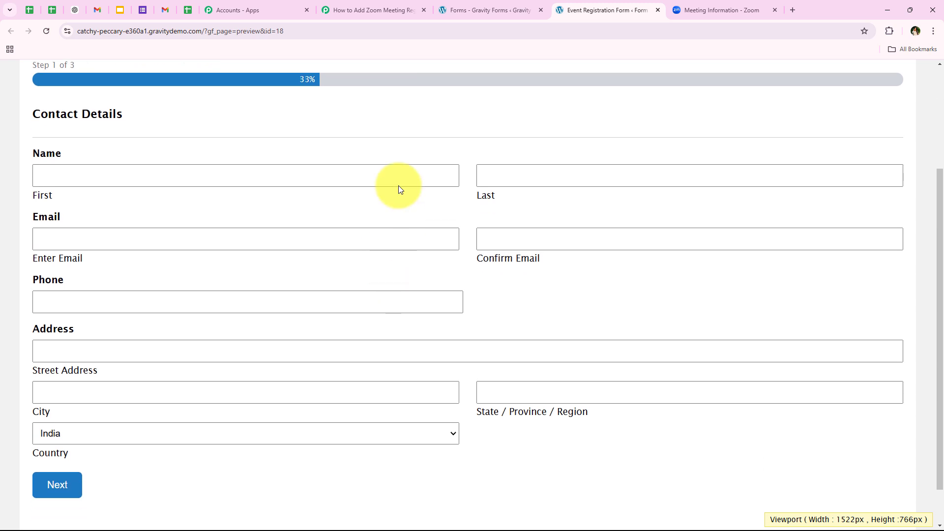
left_click(285, 180)
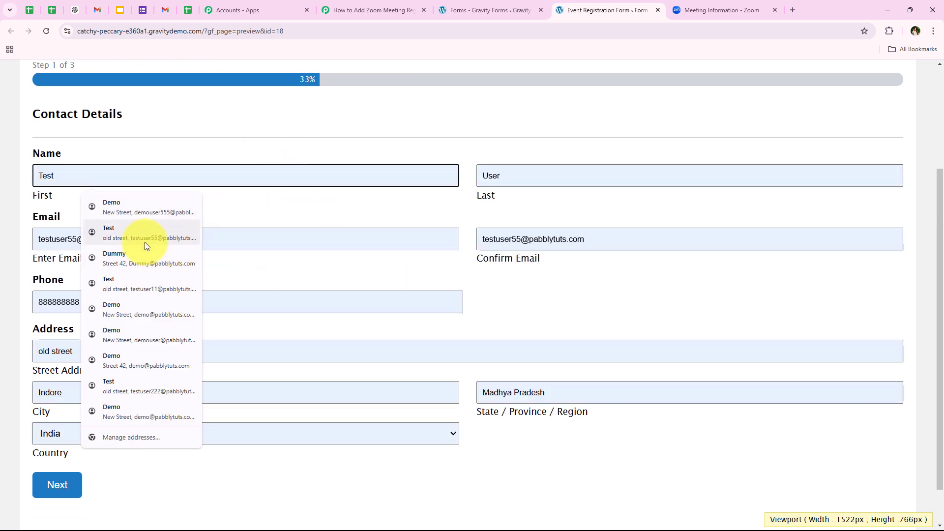
left_click(145, 242)
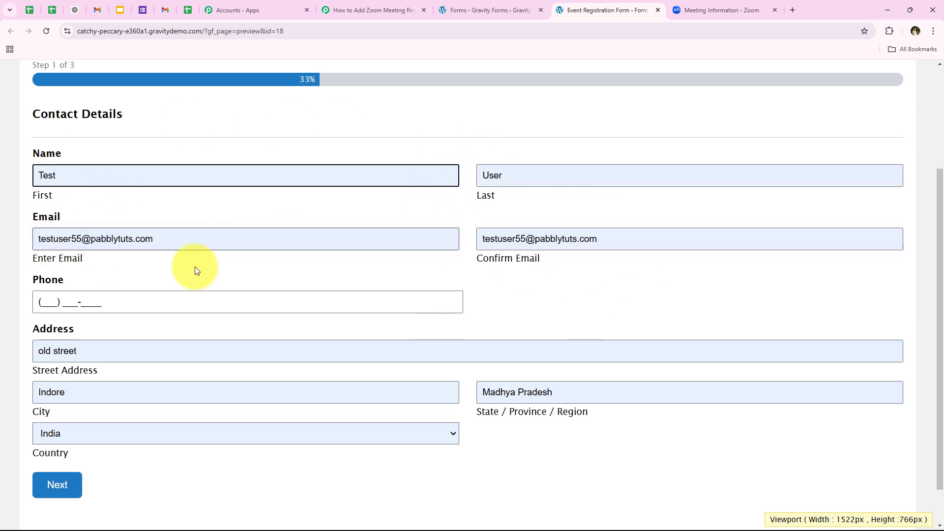
left_click(116, 302)
left_click(108, 346)
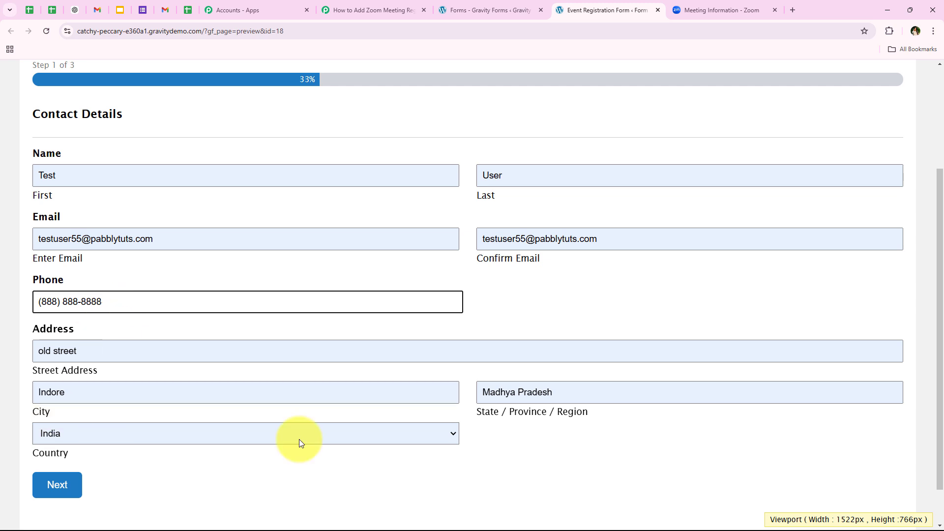
left_click(74, 484)
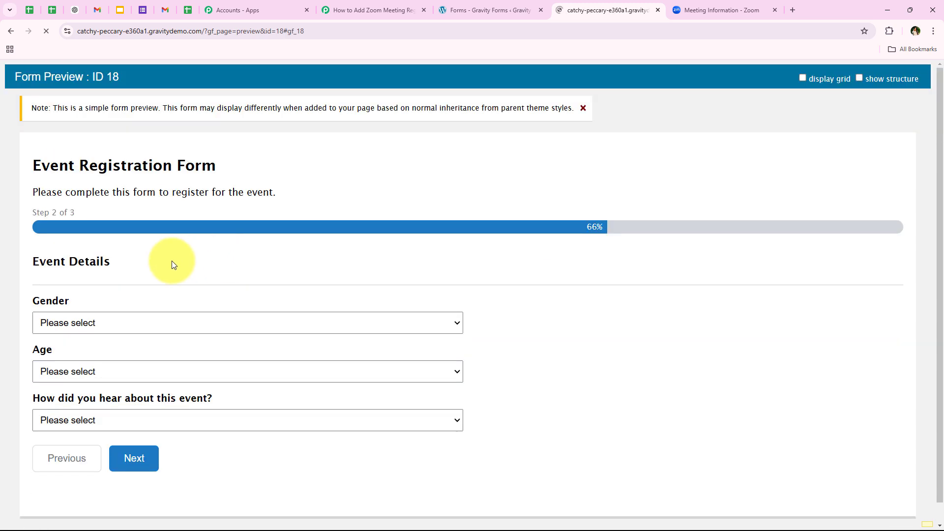
Step: Choose Male, 16-24 and Refer a Friend, then continue to Payment Details
left_click(92, 305)
left_click(73, 334)
left_click(69, 340)
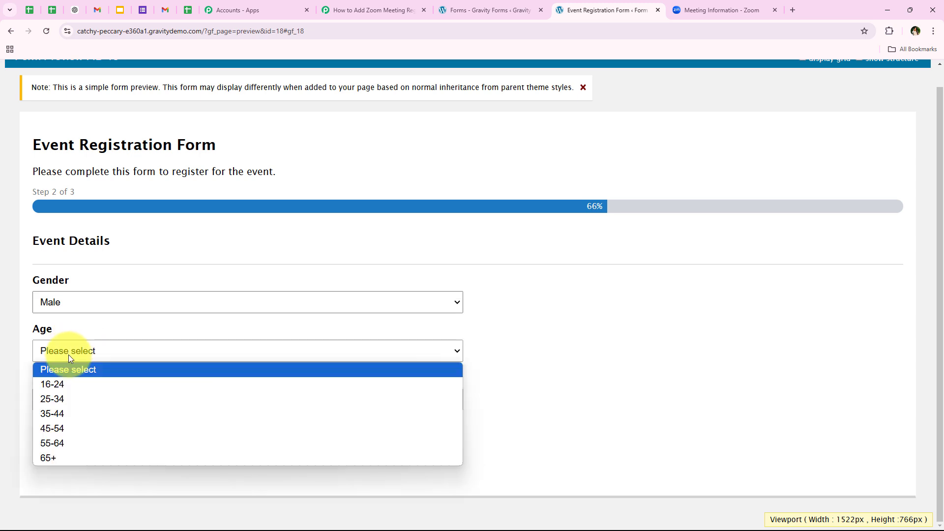
left_click(70, 385)
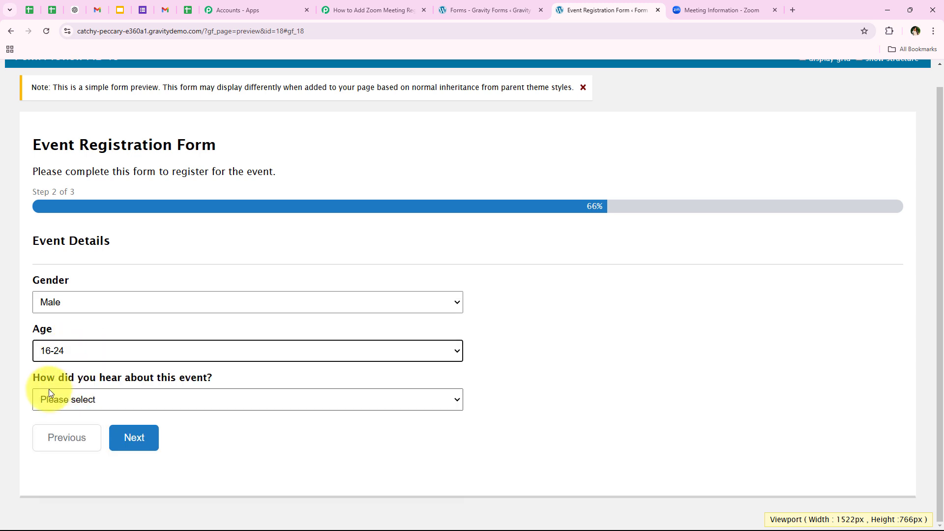
left_click(188, 399)
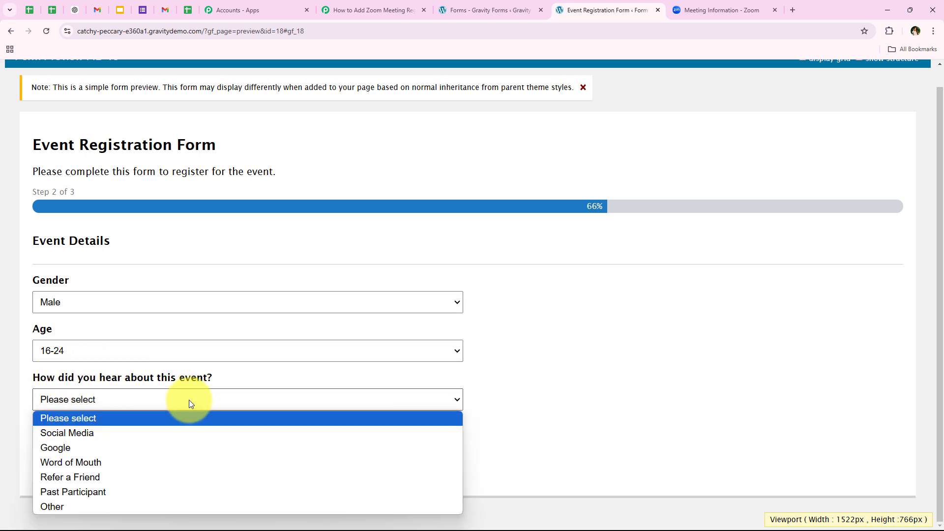
left_click(157, 479)
left_click(149, 441)
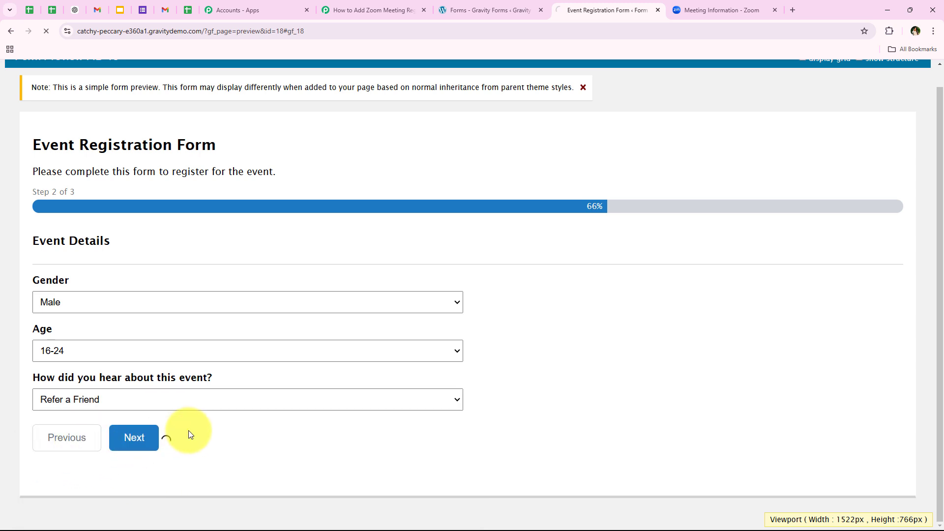
Step: Fill in the saved card details and security code, then submit the form
left_click(72, 352)
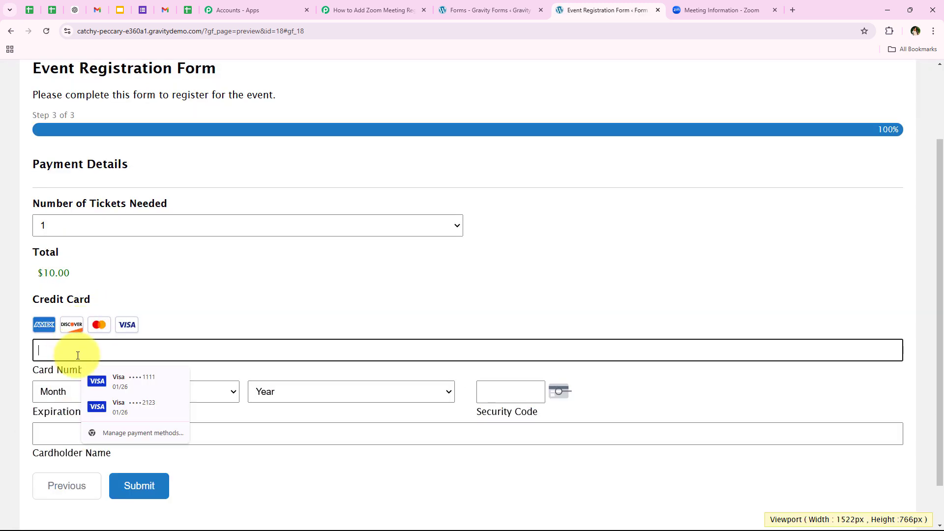
left_click(168, 375)
left_click(506, 391)
type("222")
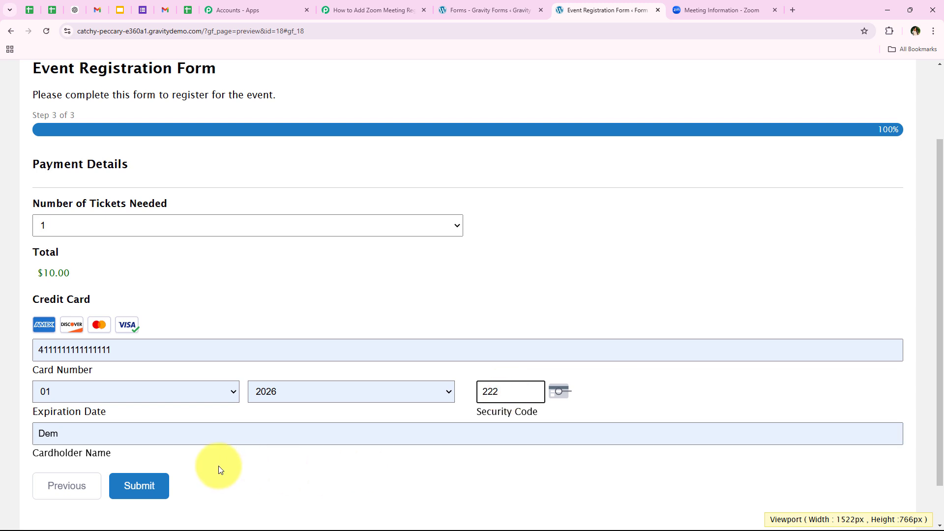
left_click(157, 487)
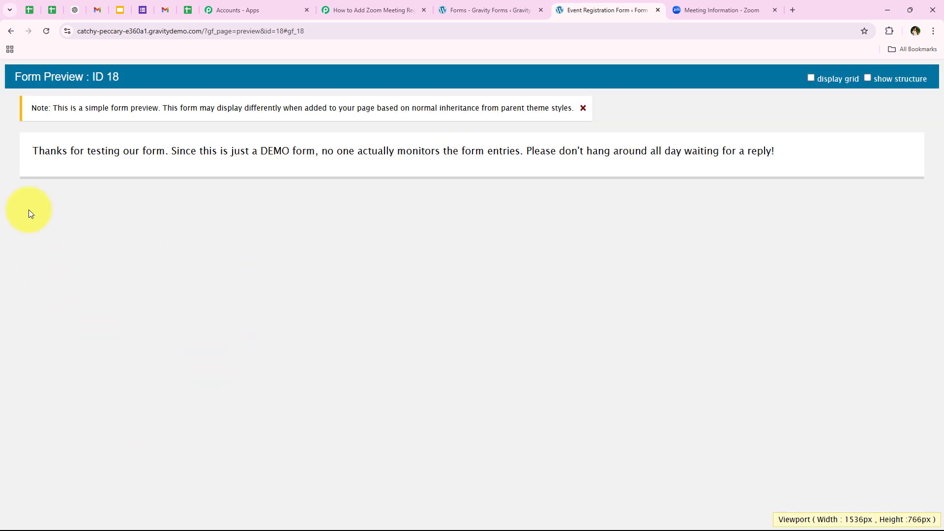
left_click_drag(30, 150, 727, 211)
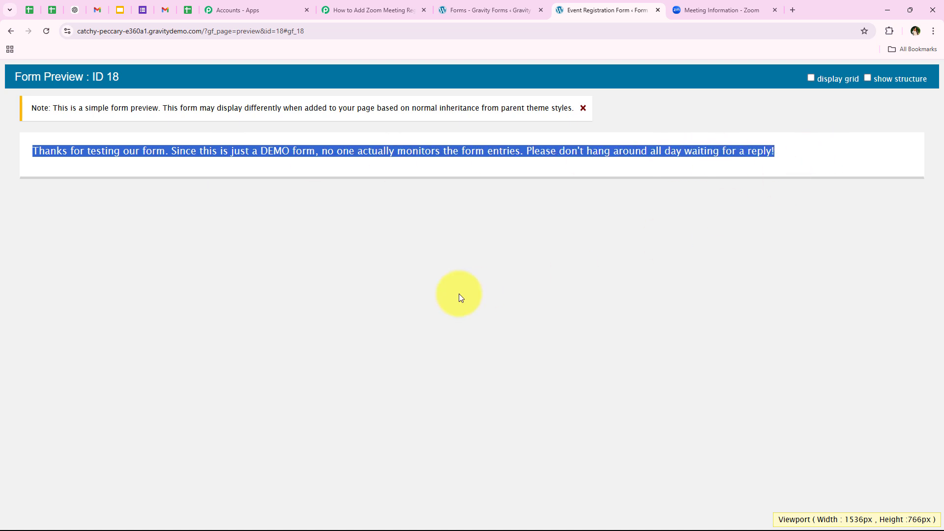
left_click(459, 294)
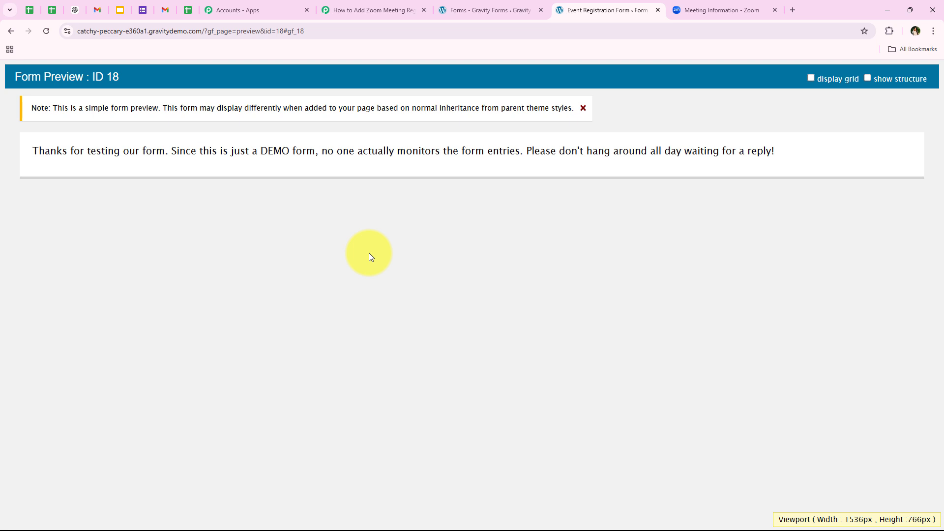
Step: Reload the Zoom meeting page and open its registrants list, now showing 2 registrants dated Nov 9, 2024
left_click(708, 9)
left_click(654, 331)
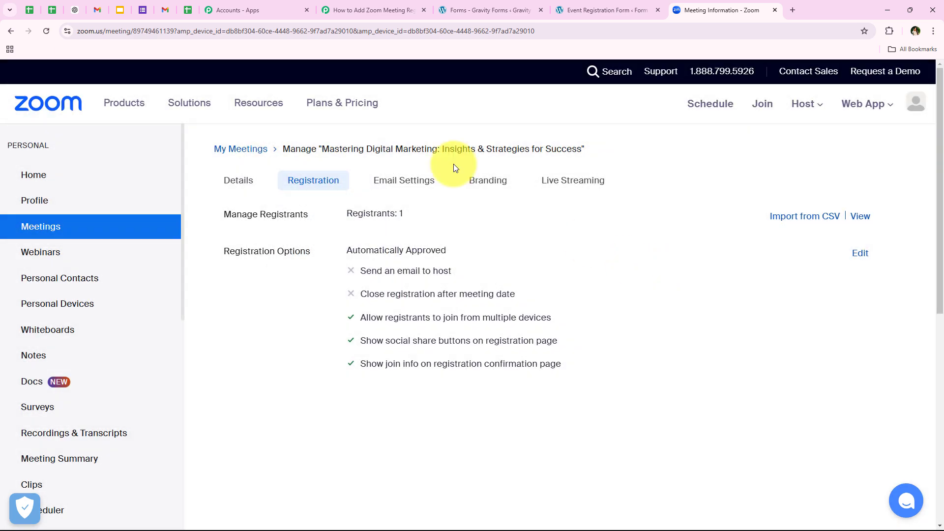
left_click(43, 35)
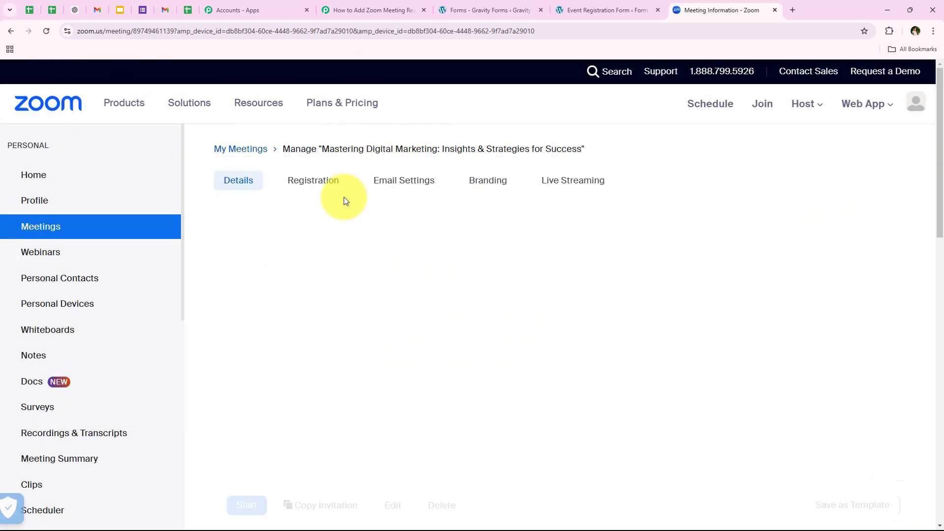
left_click(309, 182)
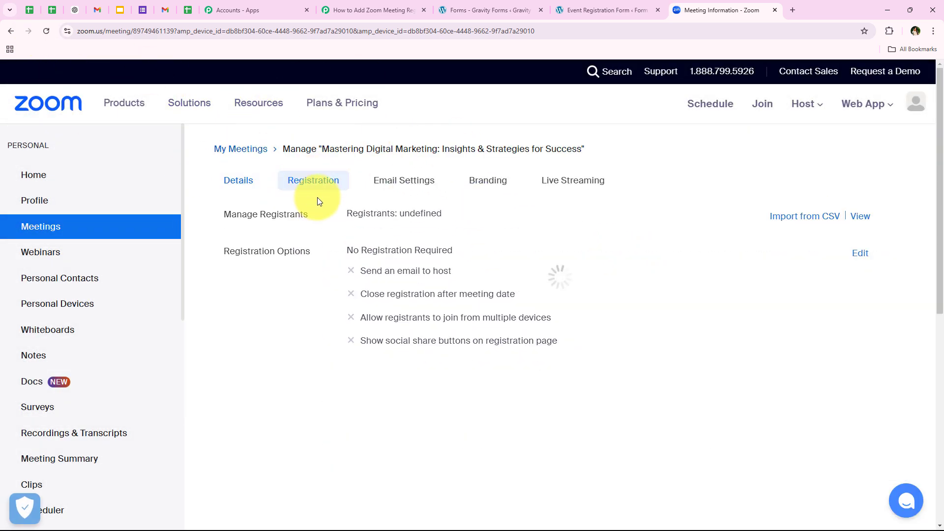
left_click_drag(343, 214, 412, 213)
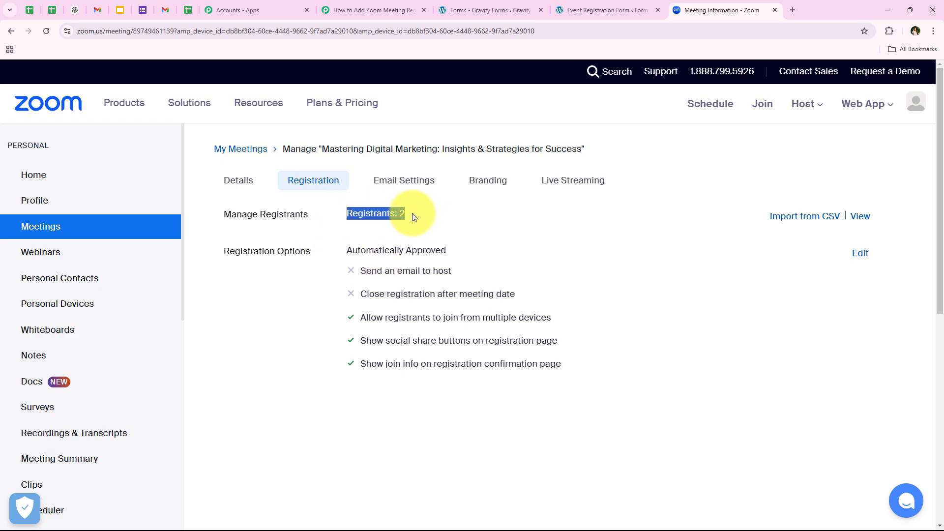
left_click(861, 215)
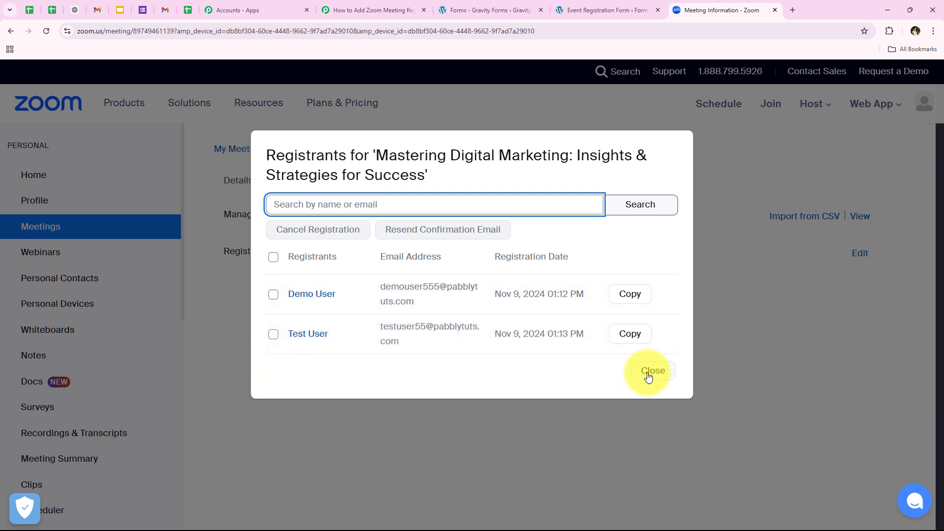
Step: Return to the Pabbly Connect workflow with its Gravity Forms trigger and Zoom Add Meeting Registrant action
left_click(374, 5)
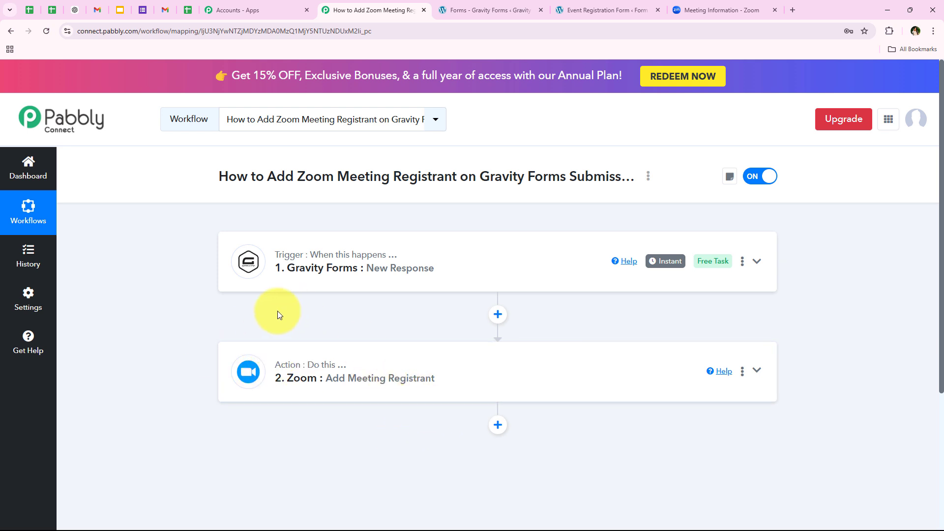
left_click(708, 9)
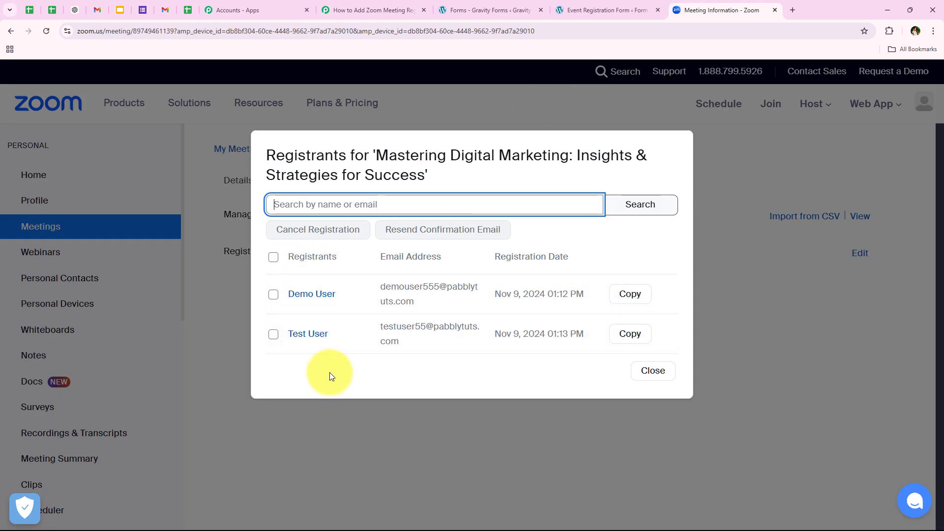
left_click(345, 6)
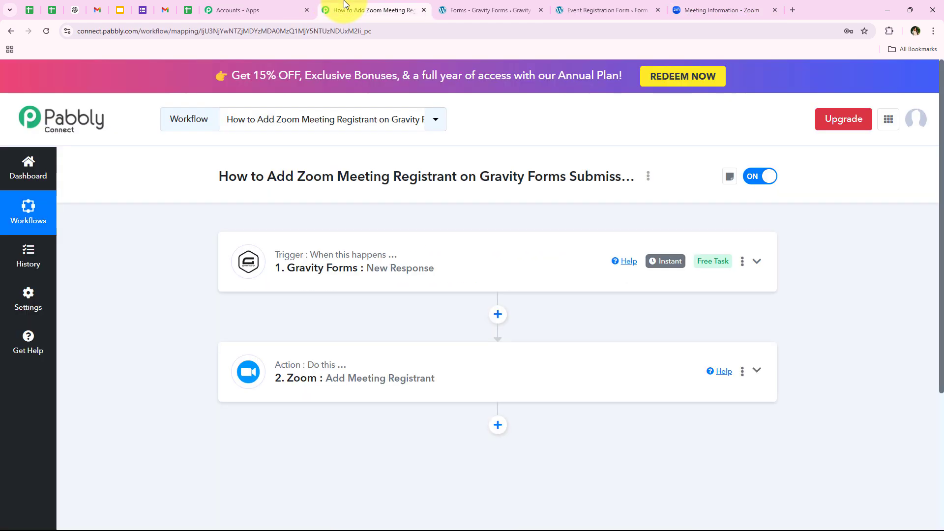